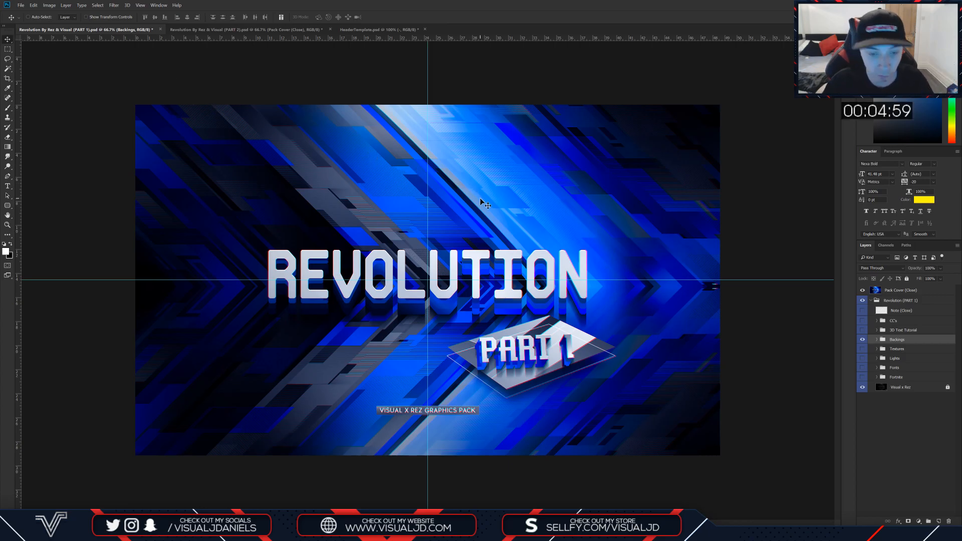
Step: Hide the pack cover in the Revolution PART 1 file, then show and select Backing 6 from the Backings group
{"action": "left_click", "coordinate": [862, 290]}
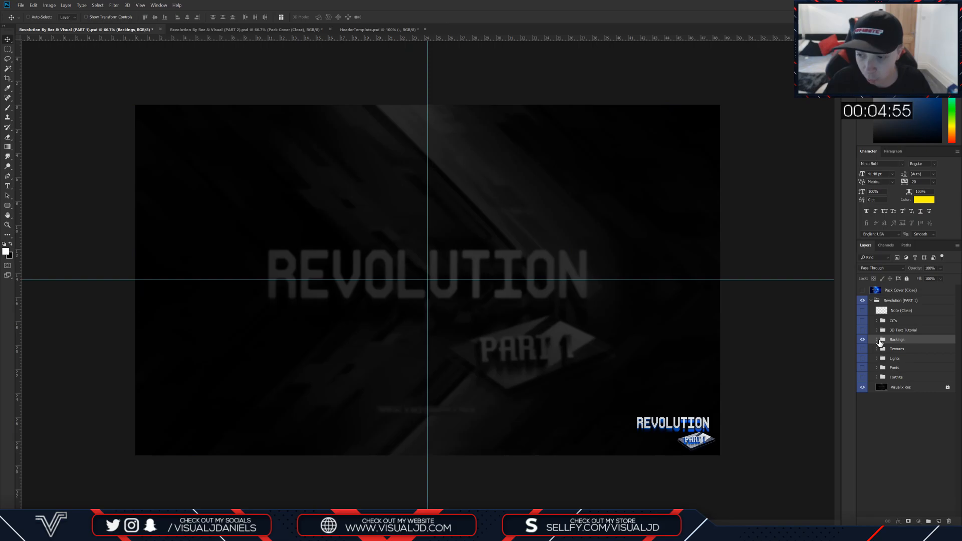
{"action": "left_click", "coordinate": [877, 341]}
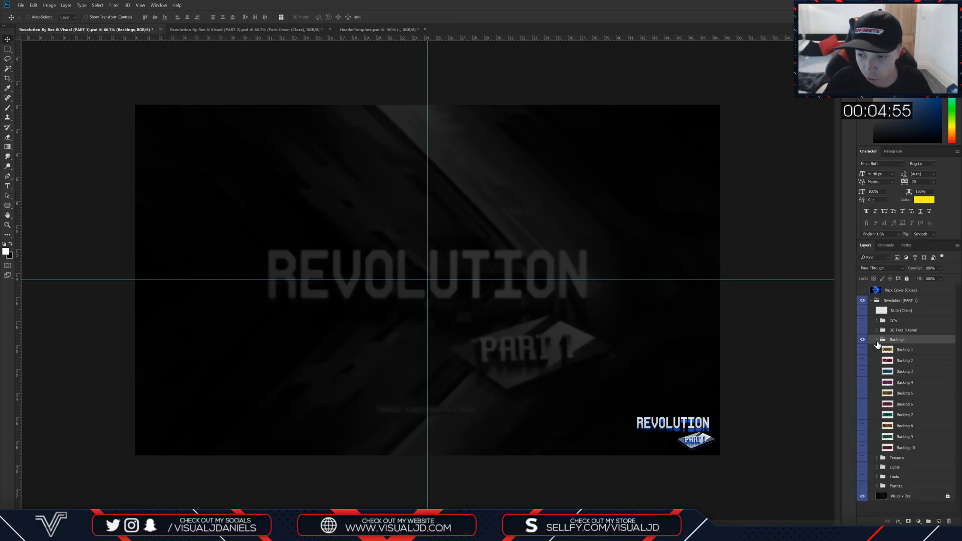
{"action": "left_click", "coordinate": [864, 405]}
{"action": "left_click", "coordinate": [863, 405]}
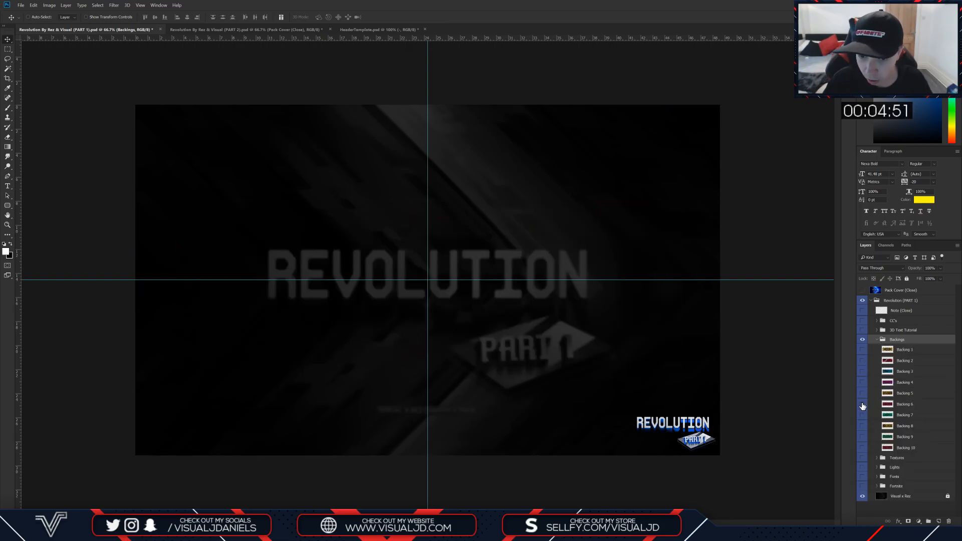
{"action": "left_click", "coordinate": [863, 404]}
{"action": "left_click", "coordinate": [874, 406]}
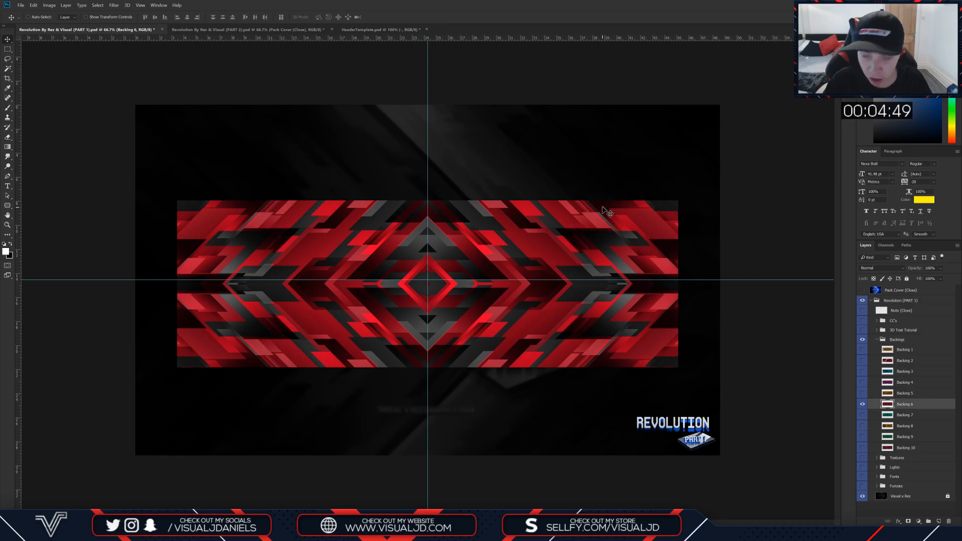
Step: Copy Backing 6 into HeaderTemplate.psd and scale and position it to fill the header canvas
{"action": "left_click_drag", "start_coordinate": [607, 211], "coordinate": [450, 76]}
{"action": "left_click_drag", "start_coordinate": [388, 33], "coordinate": [421, 230]}
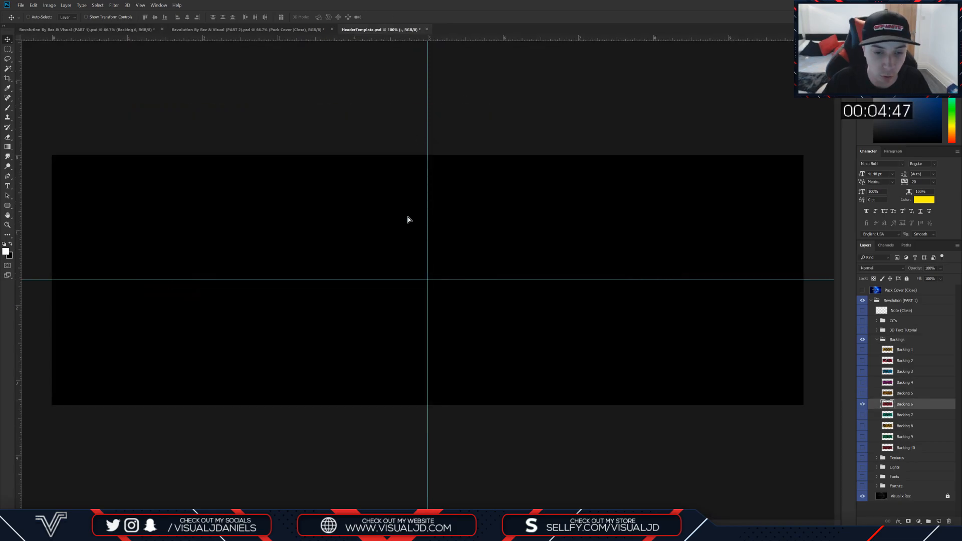
{"action": "left_click_drag", "start_coordinate": [372, 175], "coordinate": [362, 245]}
{"action": "key", "text": "ctrl+t"}
{"action": "left_click_drag", "start_coordinate": [730, 213], "coordinate": [737, 216]}
{"action": "key", "text": "Return"}
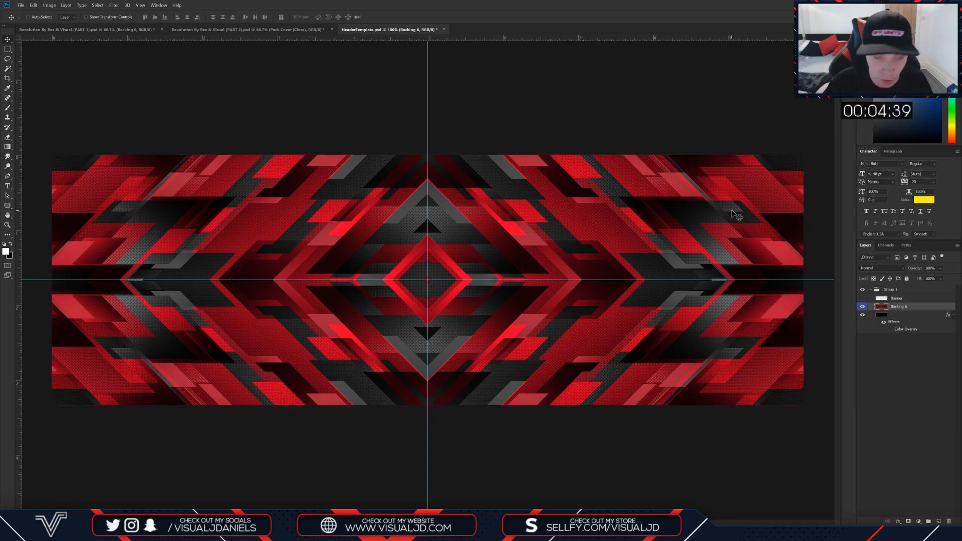
Step: Hide the pack cover in the Revolution PART 2 file, show the Layer Styles group and select Style 1
{"action": "left_click", "coordinate": [219, 30]}
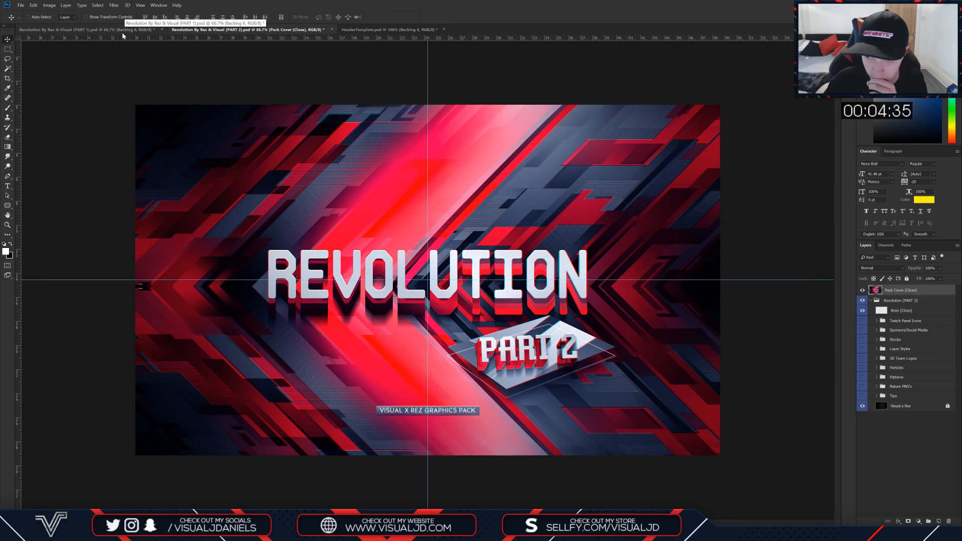
{"action": "left_click", "coordinate": [863, 290]}
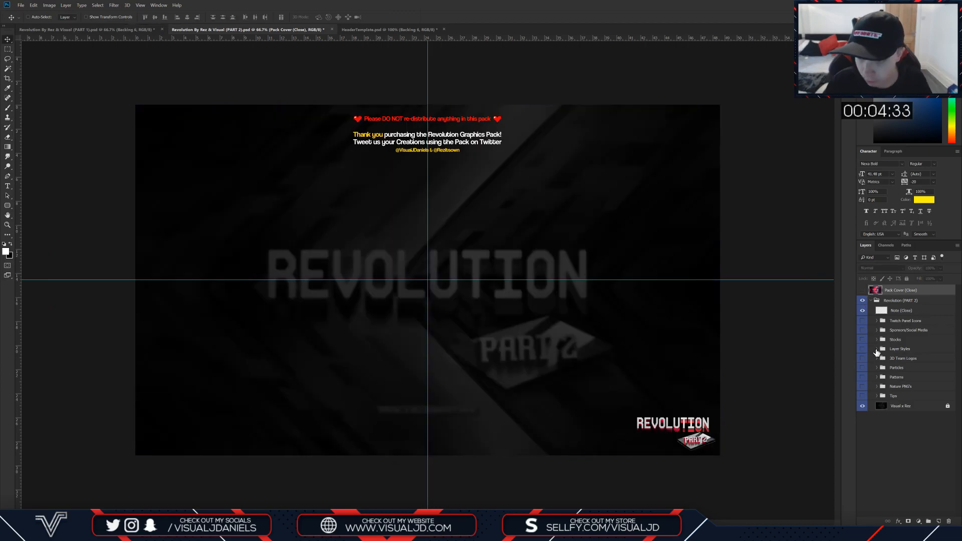
{"action": "left_click", "coordinate": [876, 349]}
{"action": "left_click", "coordinate": [862, 349]}
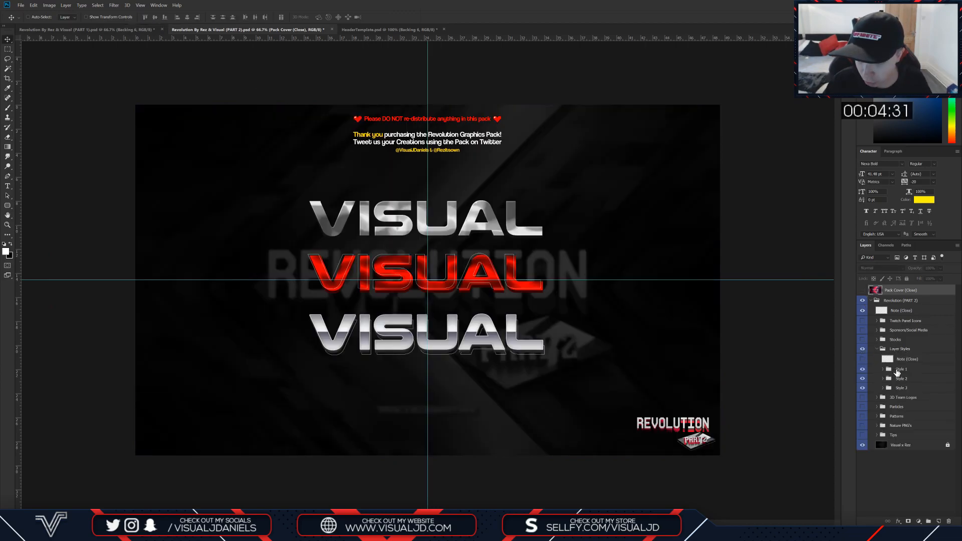
{"action": "left_click", "coordinate": [897, 371]}
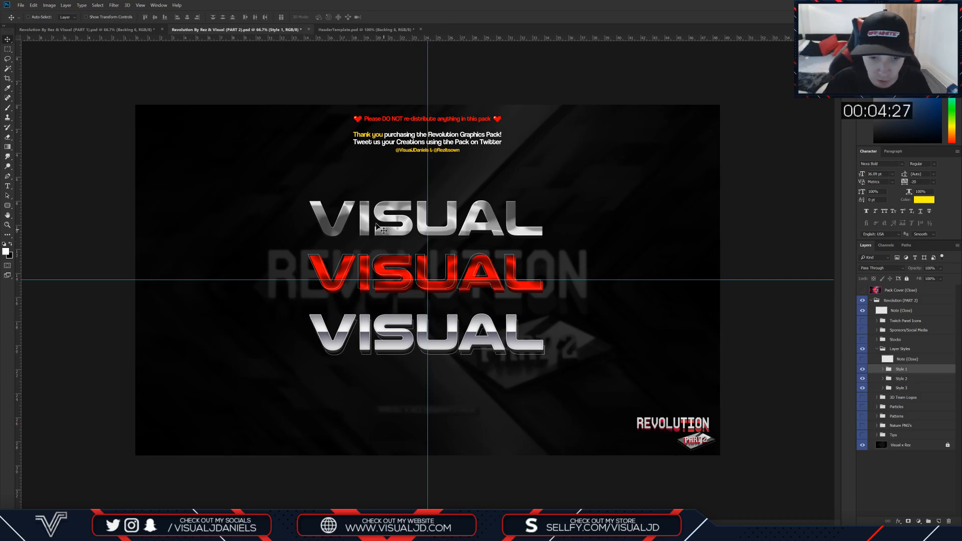
Step: Copy the Style 1 text group into HeaderTemplate.psd, scale it to about 63% and centre it on the header
{"action": "left_click_drag", "start_coordinate": [370, 28], "coordinate": [478, 264]}
{"action": "key", "text": "ctrl+t"}
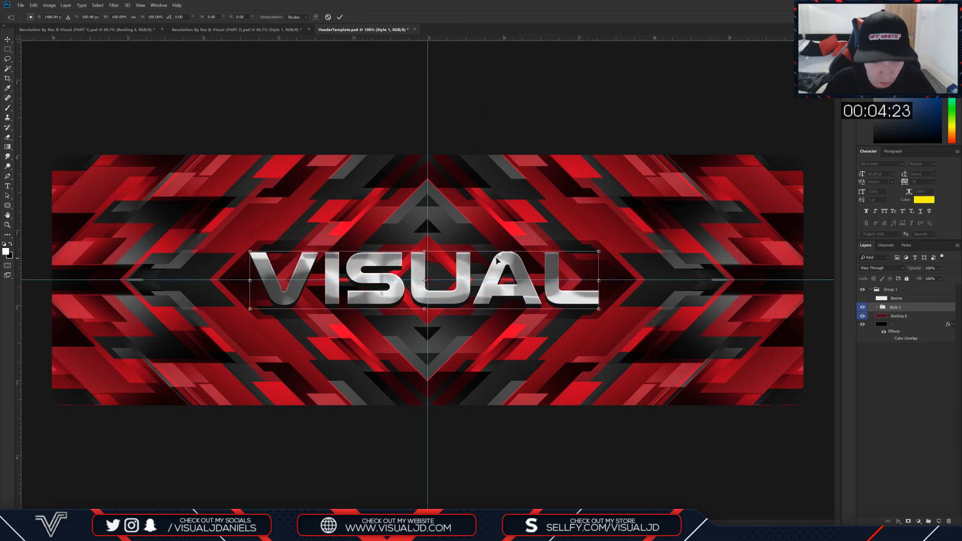
{"action": "left_click_drag", "start_coordinate": [599, 252], "coordinate": [479, 281]}
{"action": "mouse_move", "coordinate": [540, 299]}
{"action": "left_mouse_down"}
{"action": "mouse_move", "coordinate": [551, 288]}
{"action": "mouse_move", "coordinate": [537, 299]}
{"action": "left_mouse_up"}
{"action": "key", "text": "Return"}
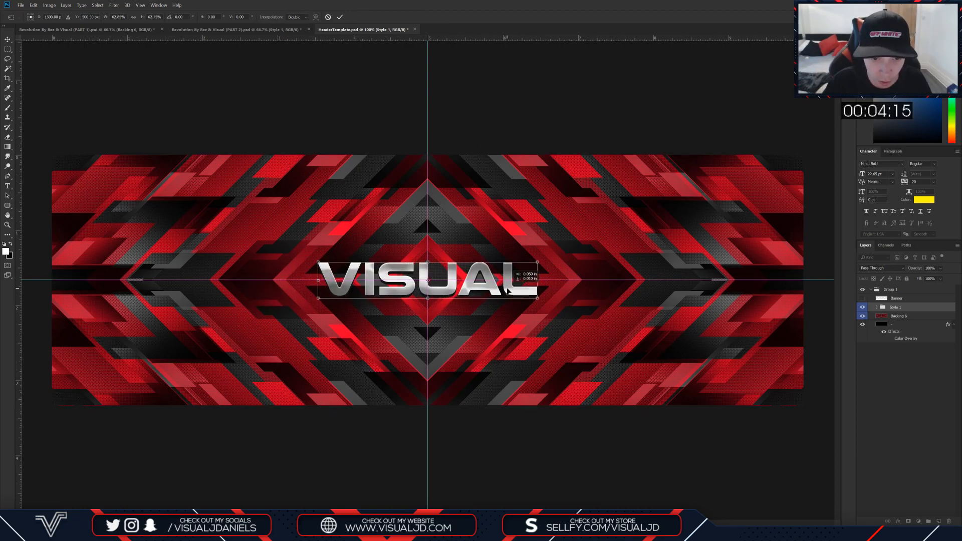
Step: Expand the Style 1 group and replace the wording of the Text Style 1 layer with "NAME"
{"action": "left_click", "coordinate": [877, 307]}
{"action": "left_click", "coordinate": [8, 186]}
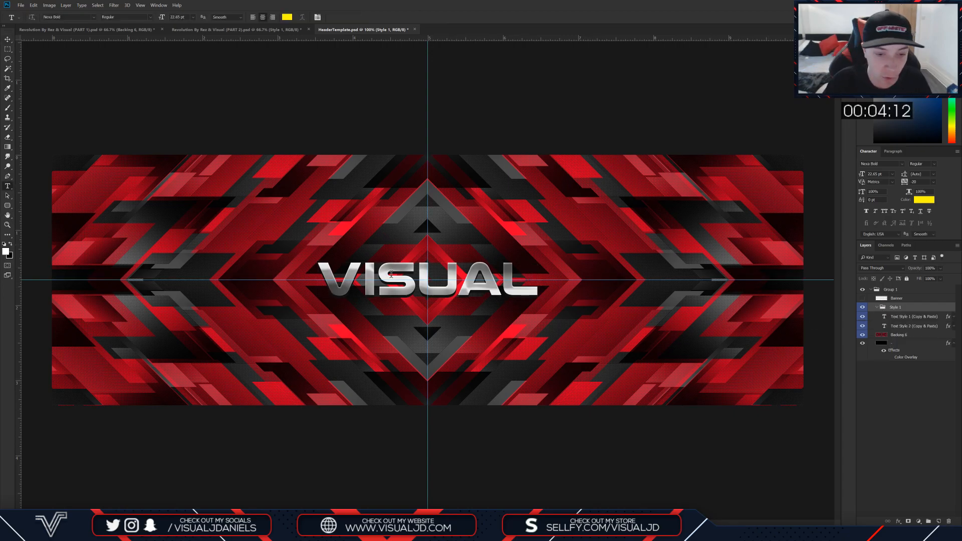
{"action": "left_click", "coordinate": [403, 293]}
{"action": "key", "text": "ctrl+a"}
{"action": "type", "text": "NAME"}
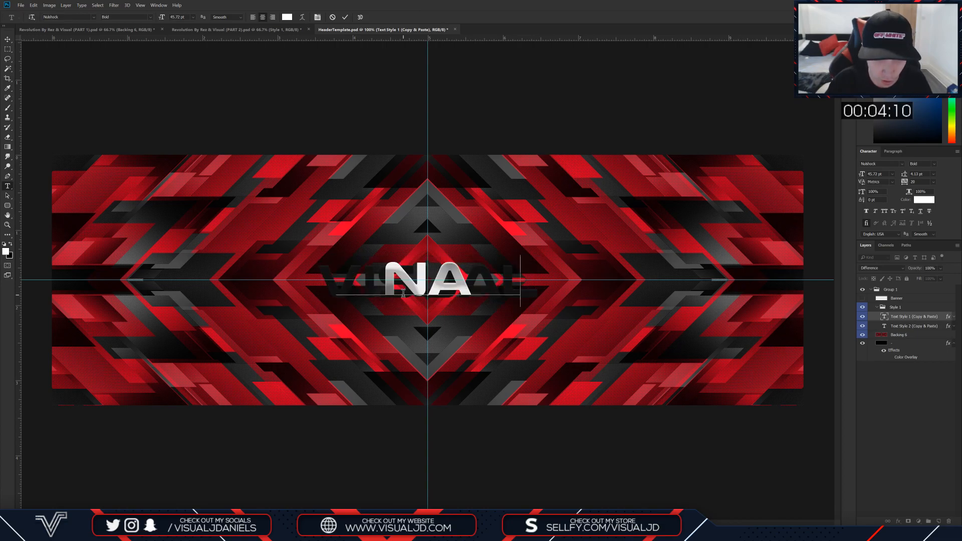
Step: Temporarily hide Text Style 1, replace the wording of the Text Style 2 layer with "NAME", and show Text Style 1 again
{"action": "left_click", "coordinate": [862, 317]}
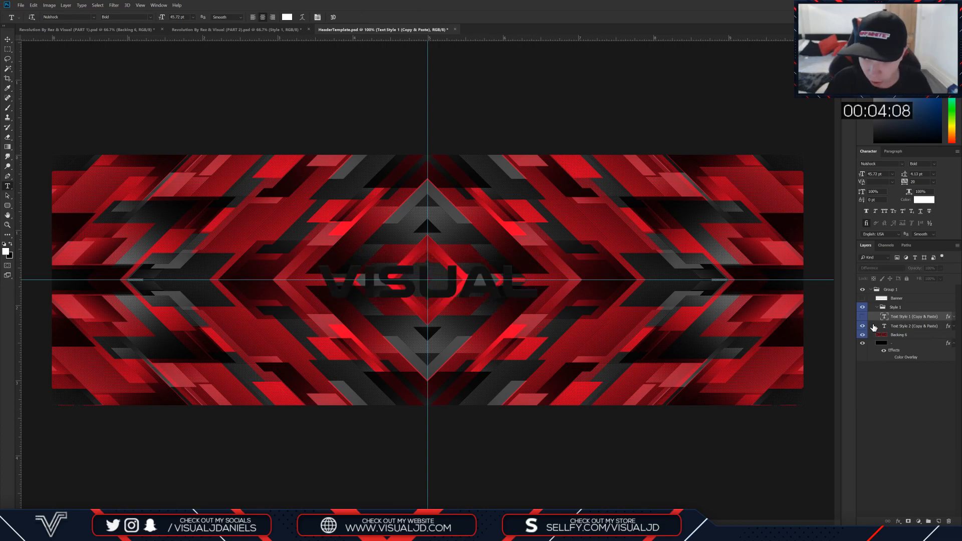
{"action": "left_click", "coordinate": [481, 285]}
{"action": "key", "text": "ctrl+a"}
{"action": "type", "text": "NAME"}
{"action": "left_click", "coordinate": [862, 317]}
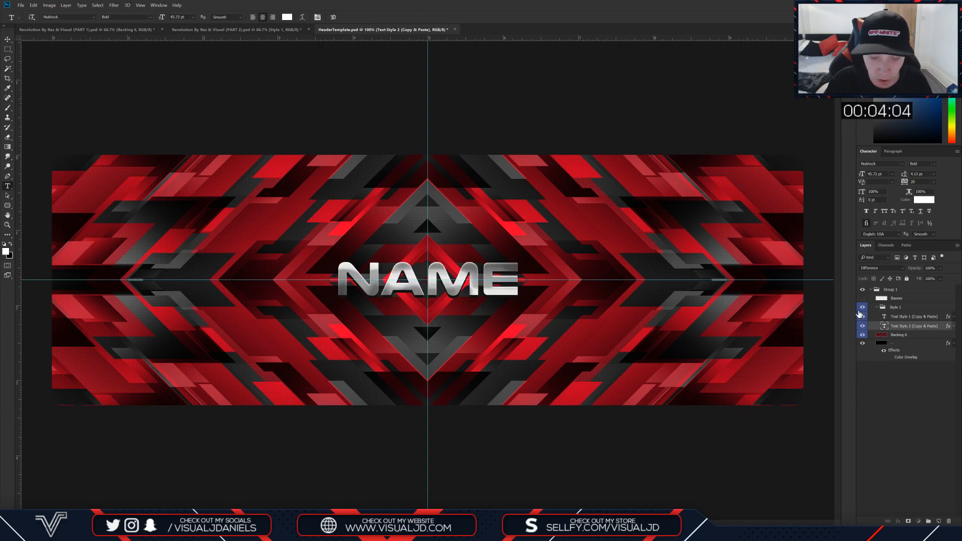
Step: Duplicate the Text Style 2 layer and rasterize the lower, original Text Style 2 layer
{"action": "left_click", "coordinate": [872, 317]}
{"action": "left_click", "coordinate": [873, 327]}
{"action": "key", "text": "ctrl+j"}
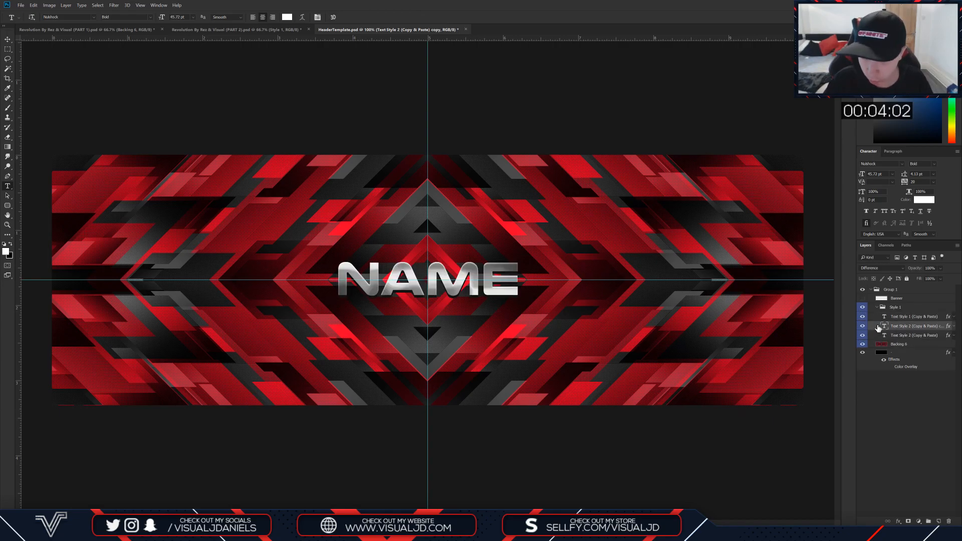
{"action": "right_click", "coordinate": [878, 337]}
{"action": "left_click", "coordinate": [888, 223]}
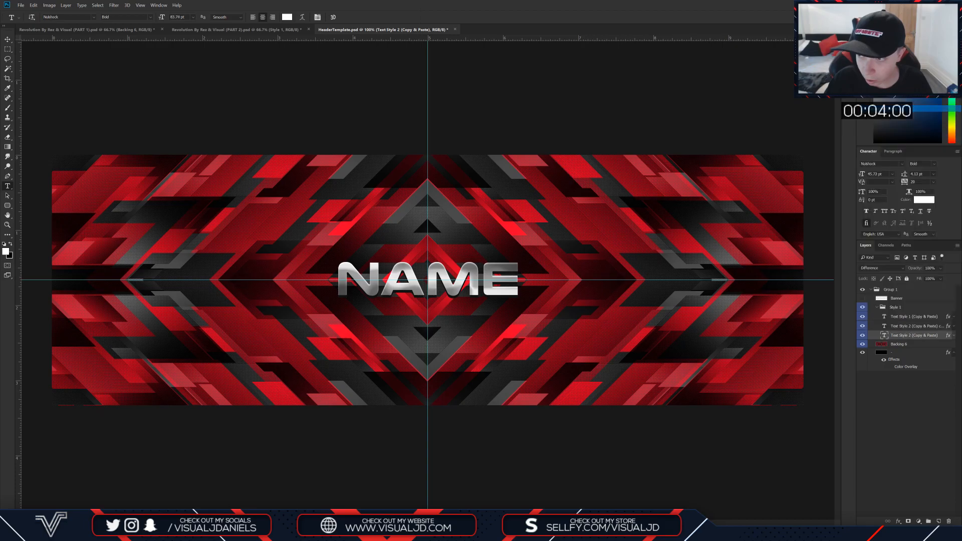
Step: Apply a Motion Blur at a 90° angle and 64 pixels distance to the rasterized text, and move it slightly below the lettering
{"action": "left_click", "coordinate": [121, 6]}
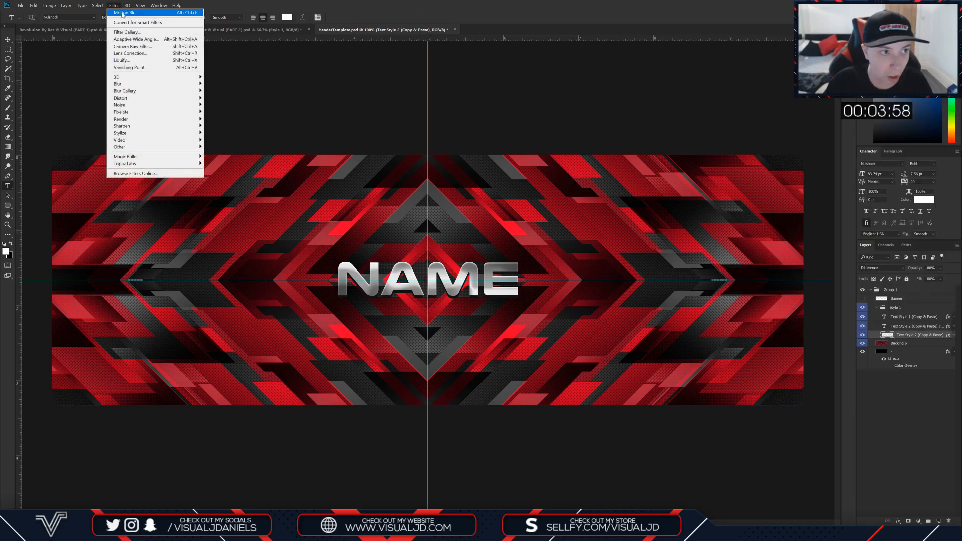
{"action": "mouse_move", "coordinate": [129, 83]}
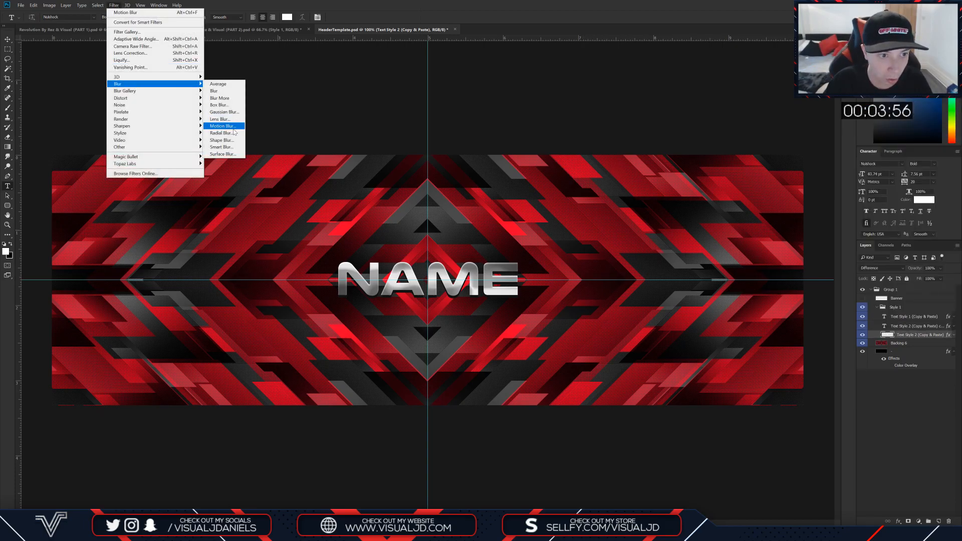
{"action": "left_click", "coordinate": [223, 125]}
{"action": "left_click", "coordinate": [679, 475]}
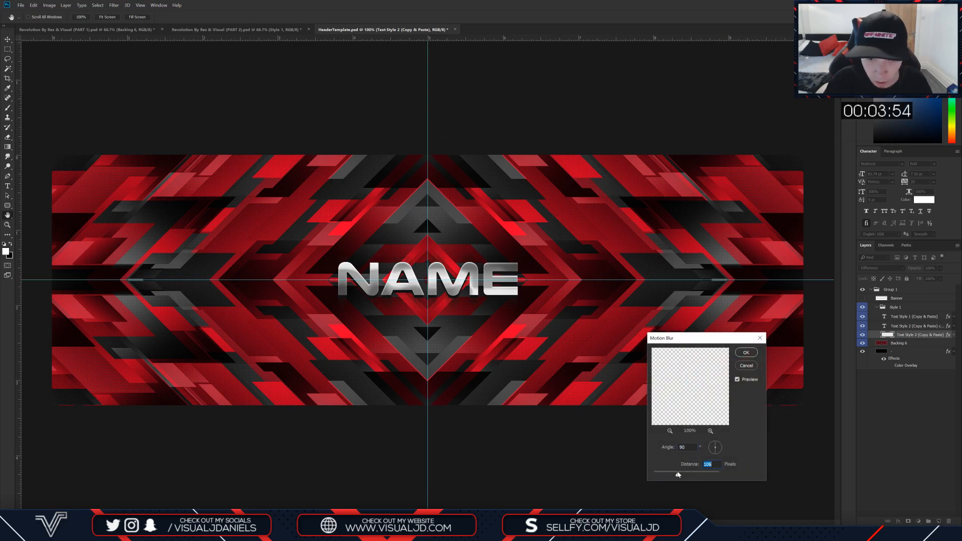
{"action": "left_click_drag", "start_coordinate": [677, 475], "coordinate": [674, 476]}
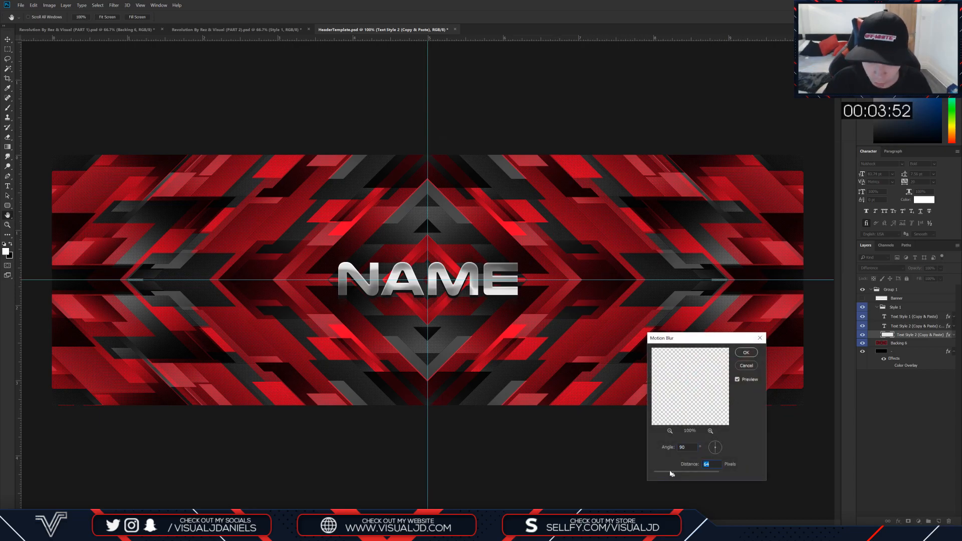
{"action": "key", "text": "Return"}
{"action": "left_click", "coordinate": [7, 40]}
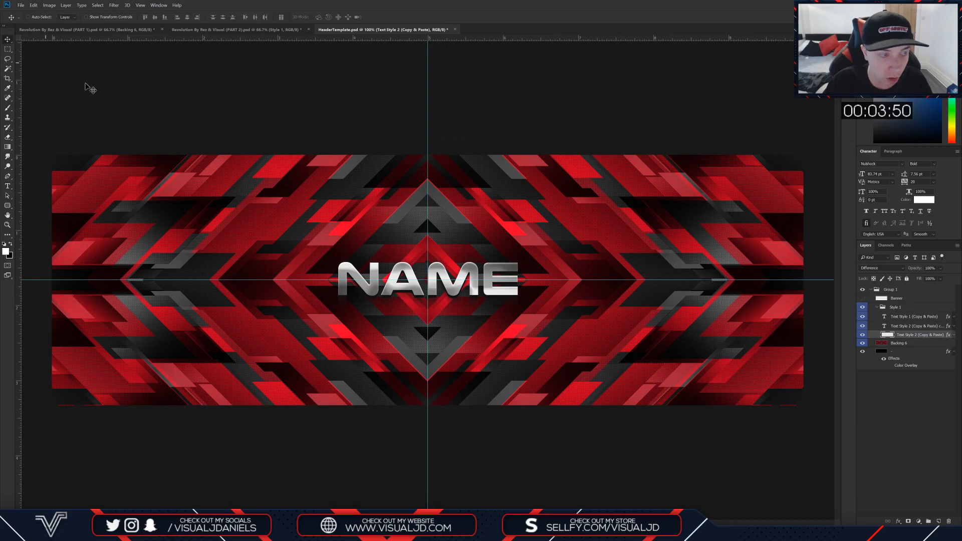
{"action": "left_click_drag", "start_coordinate": [403, 247], "coordinate": [402, 261]}
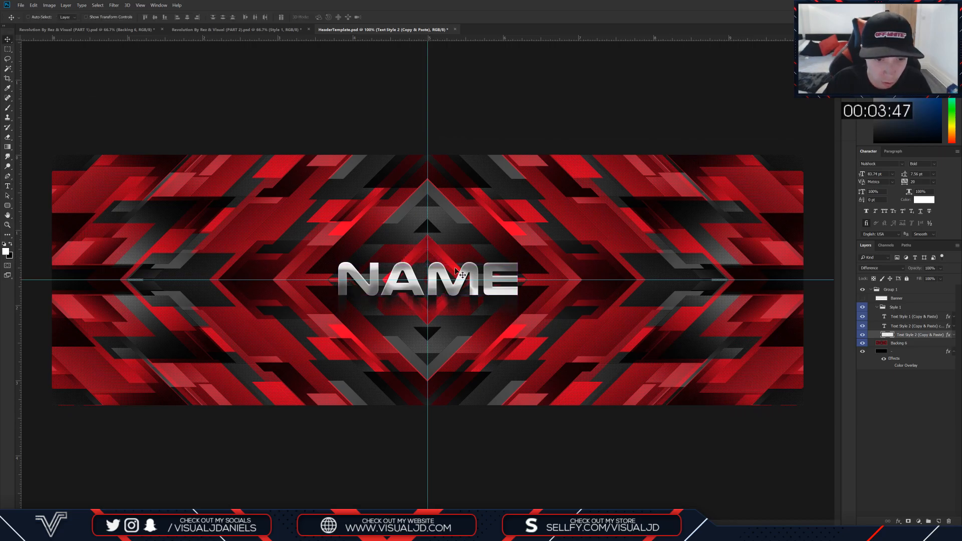
Step: Clear the blurred text layer's existing style, give it a black Color Overlay as a shadow, and hide the guides
{"action": "double_click", "coordinate": [872, 336]}
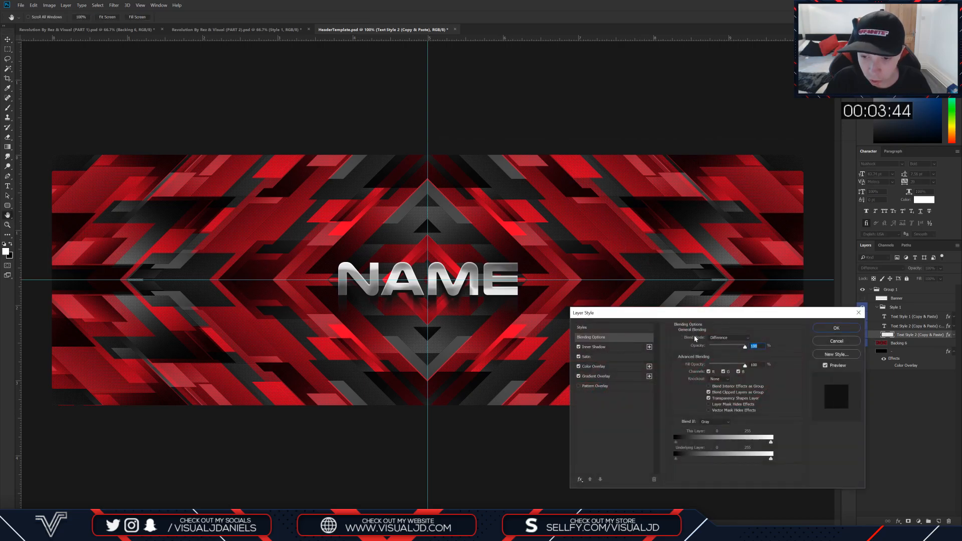
{"action": "left_click", "coordinate": [614, 328]}
{"action": "left_click", "coordinate": [676, 335]}
{"action": "left_click", "coordinate": [703, 336]}
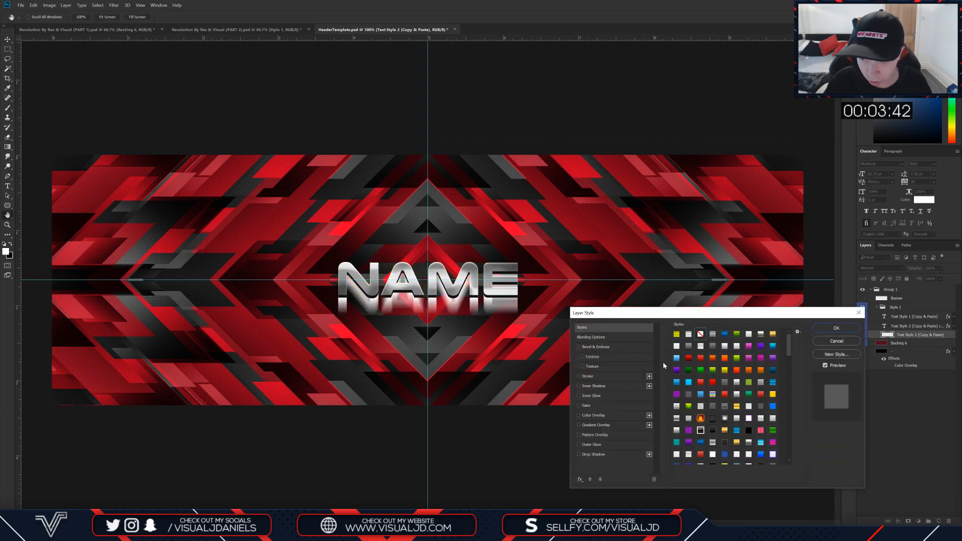
{"action": "left_click", "coordinate": [606, 414]}
{"action": "left_click", "coordinate": [748, 342]}
{"action": "left_click_drag", "start_coordinate": [642, 408], "coordinate": [587, 475]}
{"action": "key", "text": "Return"}
{"action": "key", "text": "Return"}
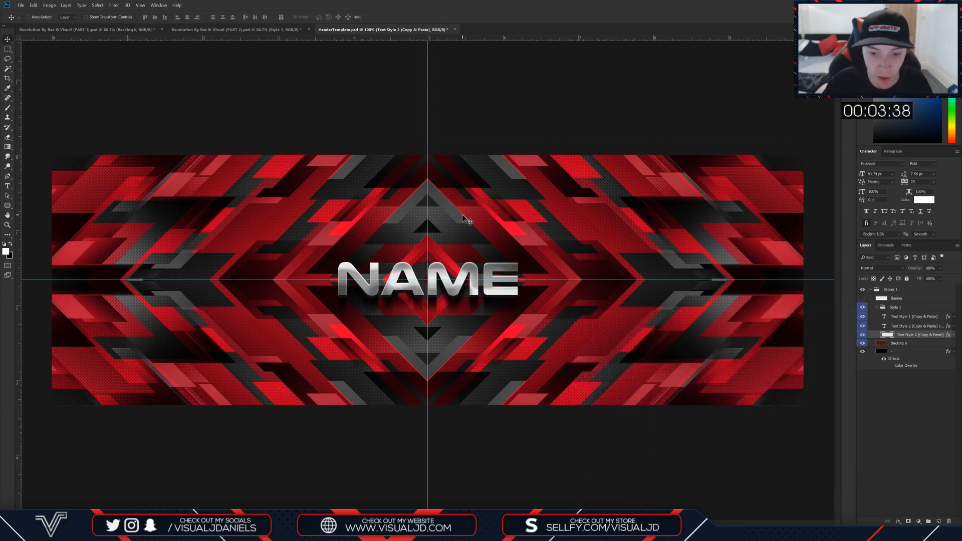
{"action": "key", "text": "ctrl+h"}
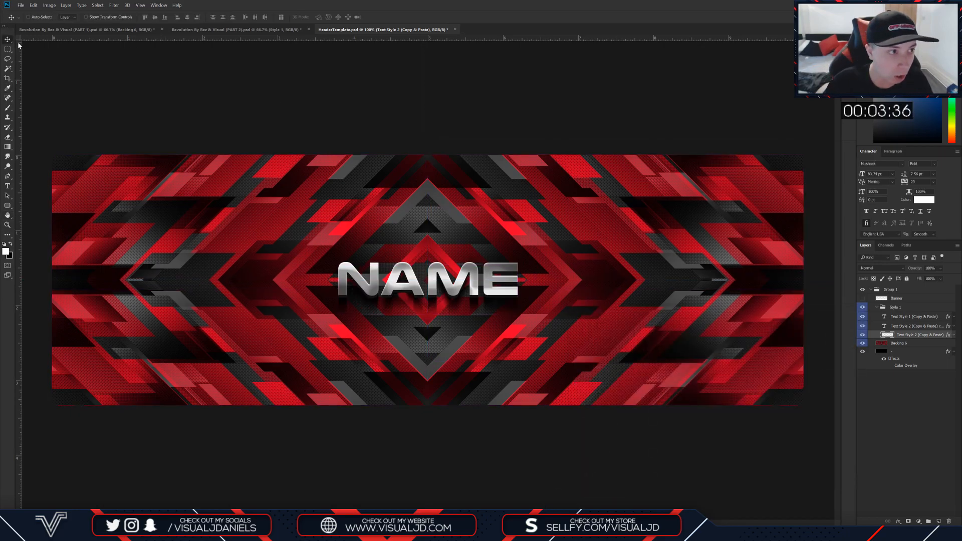
Step: In the PART 1 file, hide Backing 6 and the Backings group, then select and expand the CC's group
{"action": "left_click", "coordinate": [114, 29]}
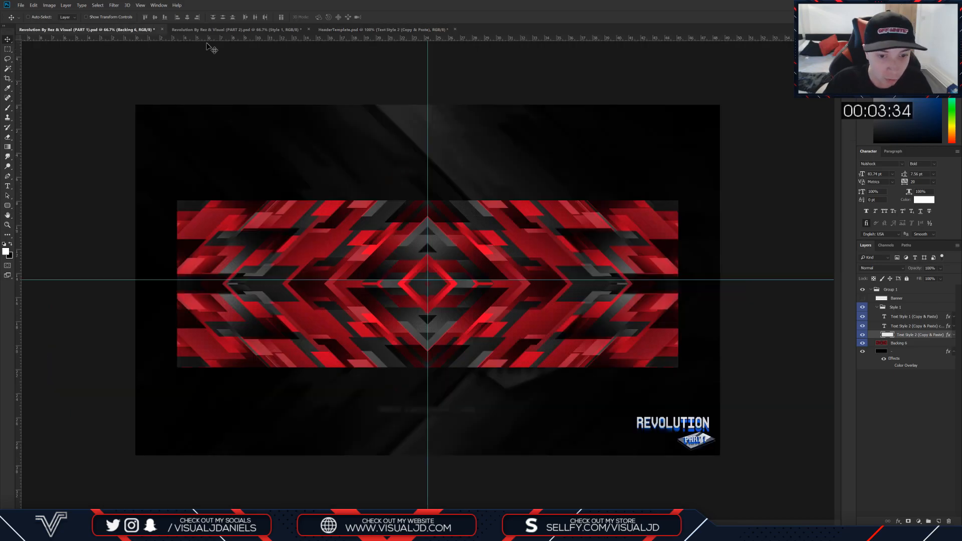
{"action": "left_click", "coordinate": [863, 404]}
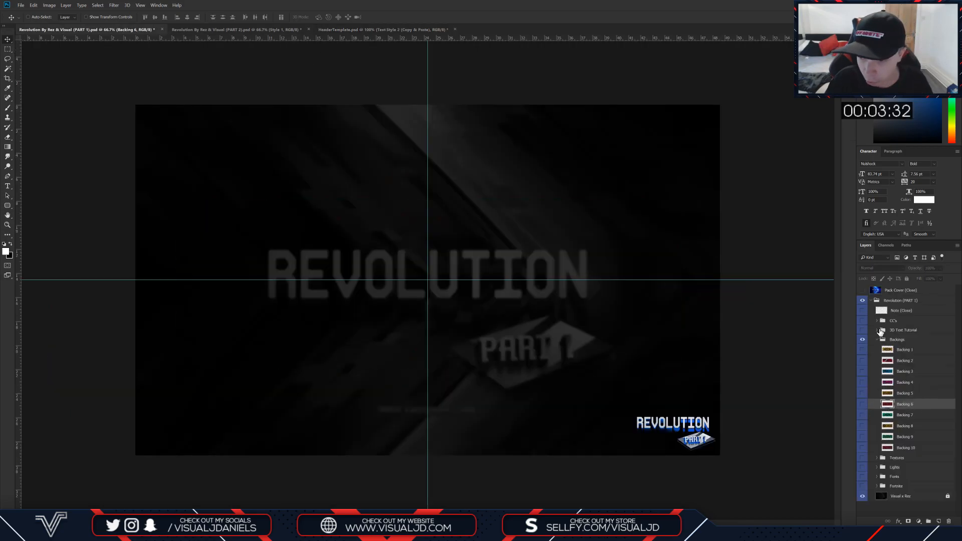
{"action": "left_click", "coordinate": [877, 339]}
{"action": "left_click", "coordinate": [863, 339]}
{"action": "left_click", "coordinate": [890, 321]}
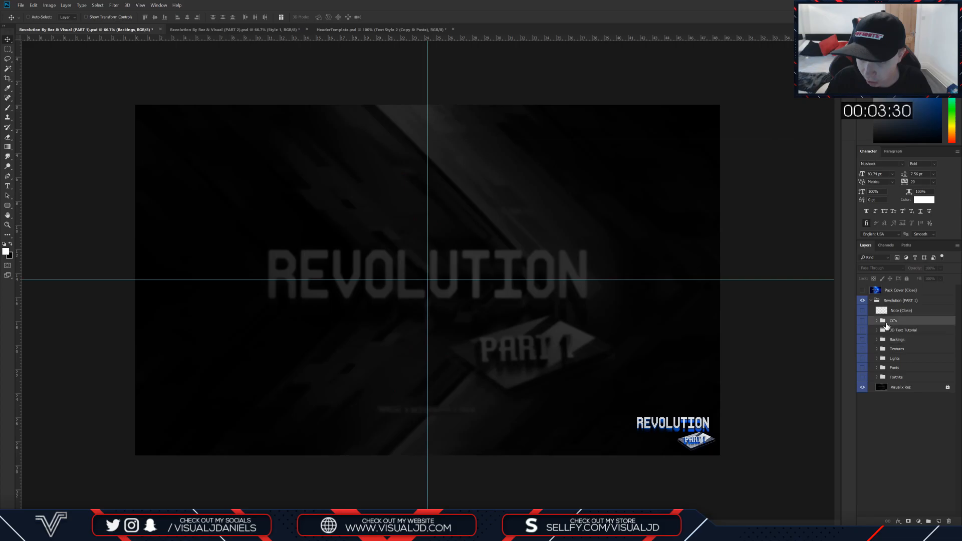
{"action": "left_click", "coordinate": [877, 321]}
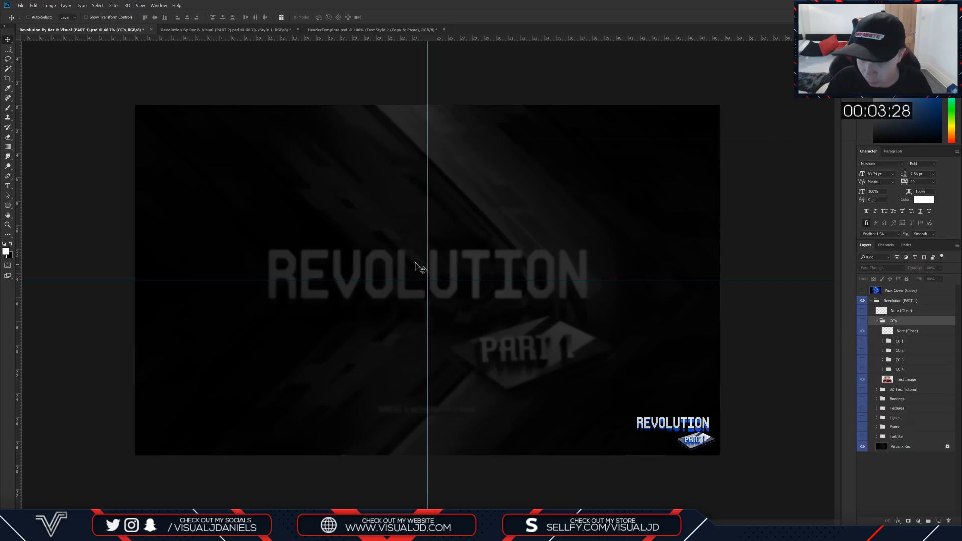
Step: Copy the CC's group into HeaderTemplate.psd above the Style 1 group, and collapse Style 1
{"action": "left_click", "coordinate": [329, 30]}
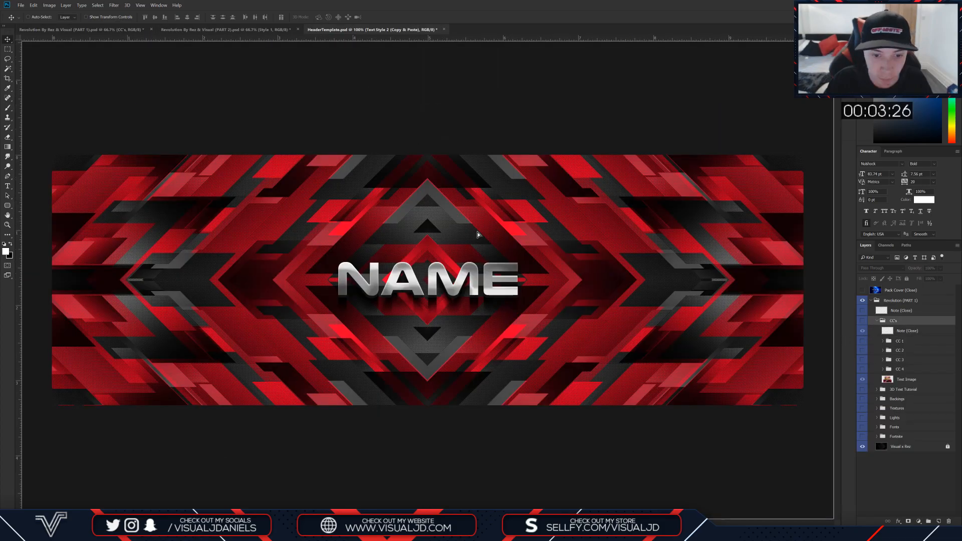
{"action": "left_click", "coordinate": [899, 335]}
{"action": "left_click_drag", "start_coordinate": [904, 339], "coordinate": [894, 306]}
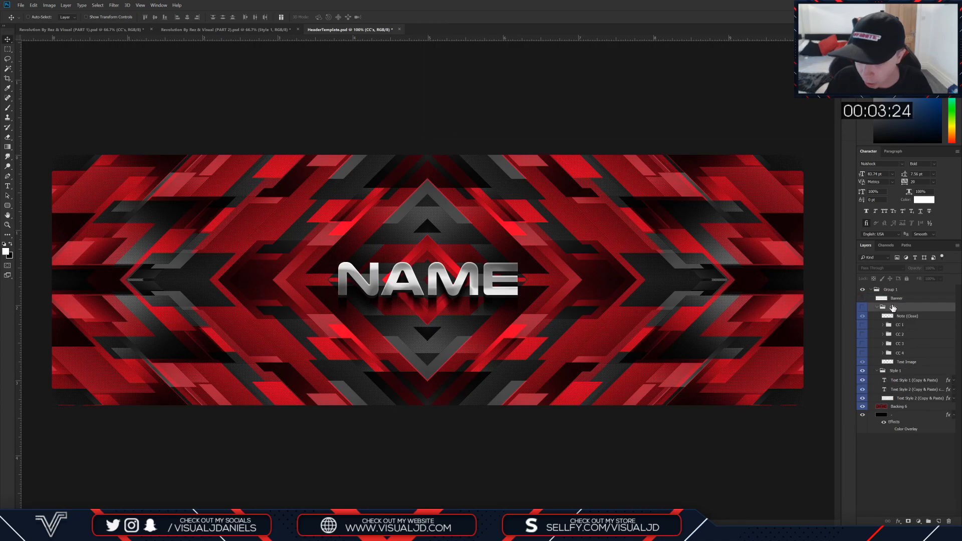
{"action": "left_click", "coordinate": [878, 371]}
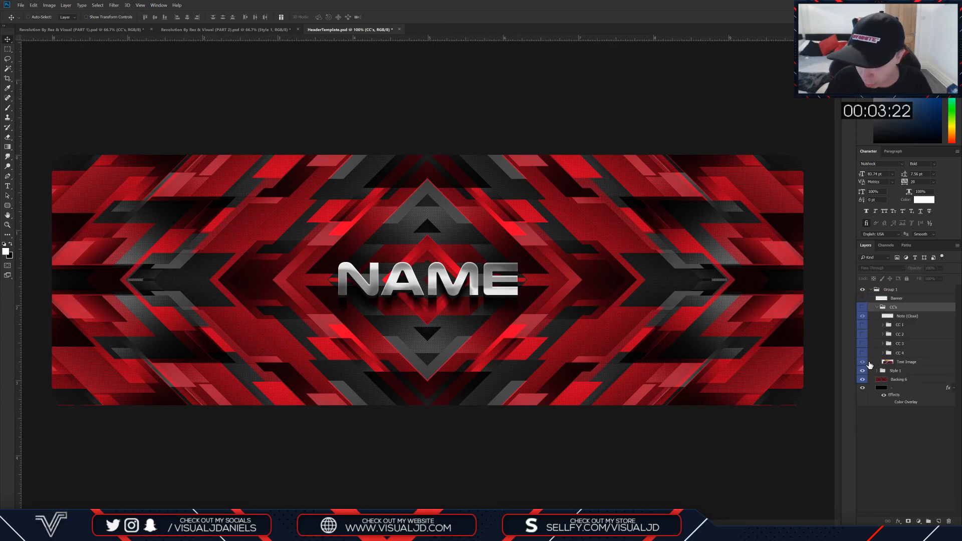
Step: Make the CC's group visible in the header, hide its image layer, and turn on CC 1
{"action": "left_click", "coordinate": [862, 306]}
{"action": "left_click", "coordinate": [862, 362]}
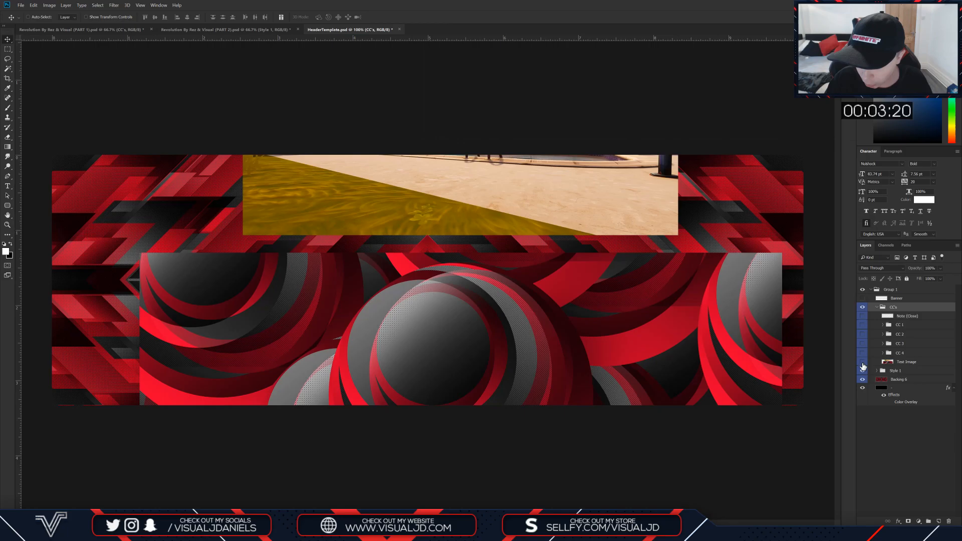
{"action": "left_click", "coordinate": [863, 325]}
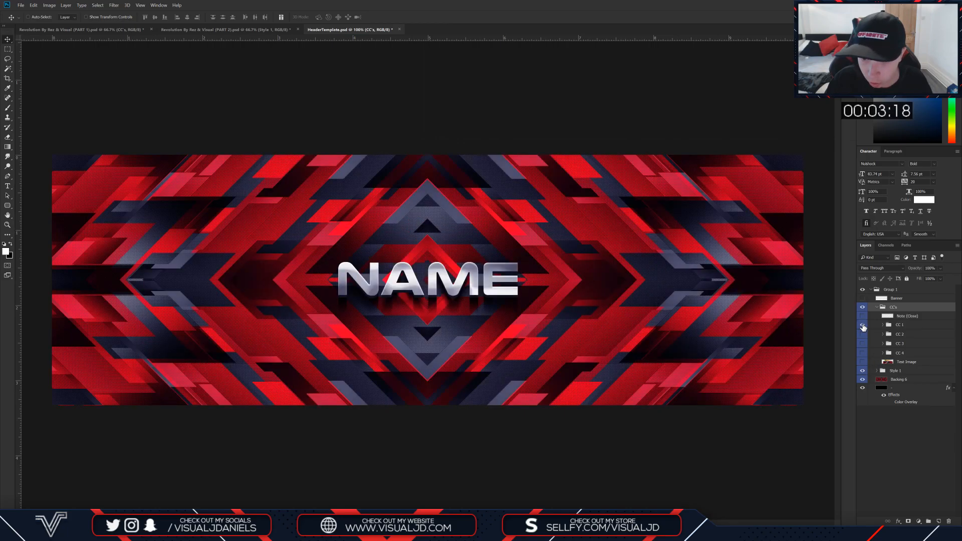
Step: Compare the CC 2, CC 3 and CC 4 colour corrections with CC 1, leave only CC 1 visible, and collapse the CC's group
{"action": "left_click", "coordinate": [874, 326]}
{"action": "left_click", "coordinate": [863, 325]}
{"action": "left_click", "coordinate": [863, 334]}
{"action": "left_click", "coordinate": [863, 334]}
{"action": "left_click", "coordinate": [863, 353]}
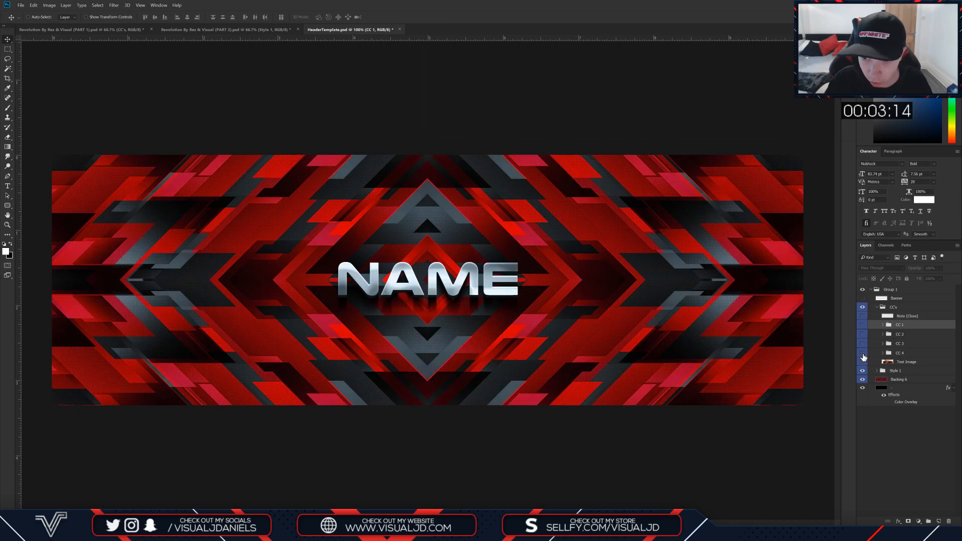
{"action": "left_click", "coordinate": [863, 345]}
{"action": "left_click", "coordinate": [863, 345]}
{"action": "left_click", "coordinate": [862, 335]}
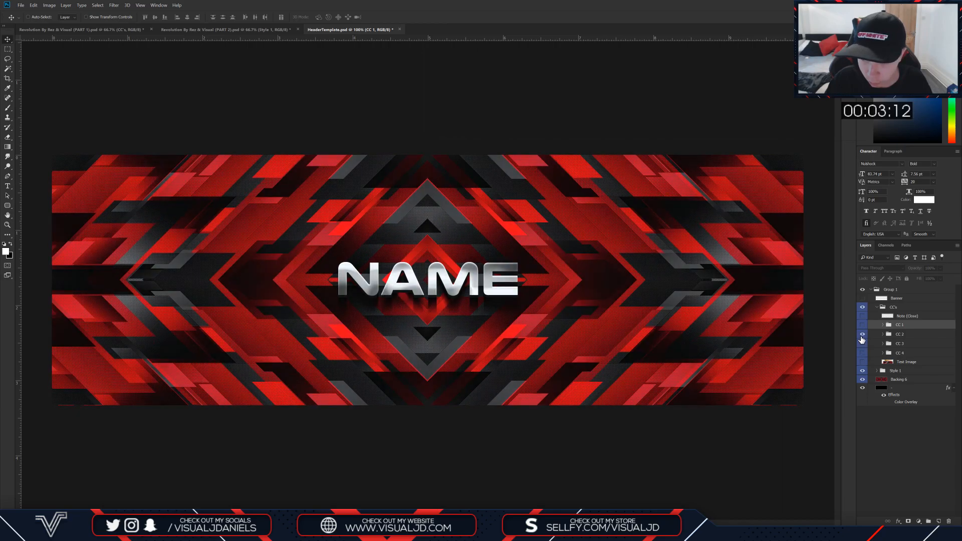
{"action": "left_click", "coordinate": [862, 325]}
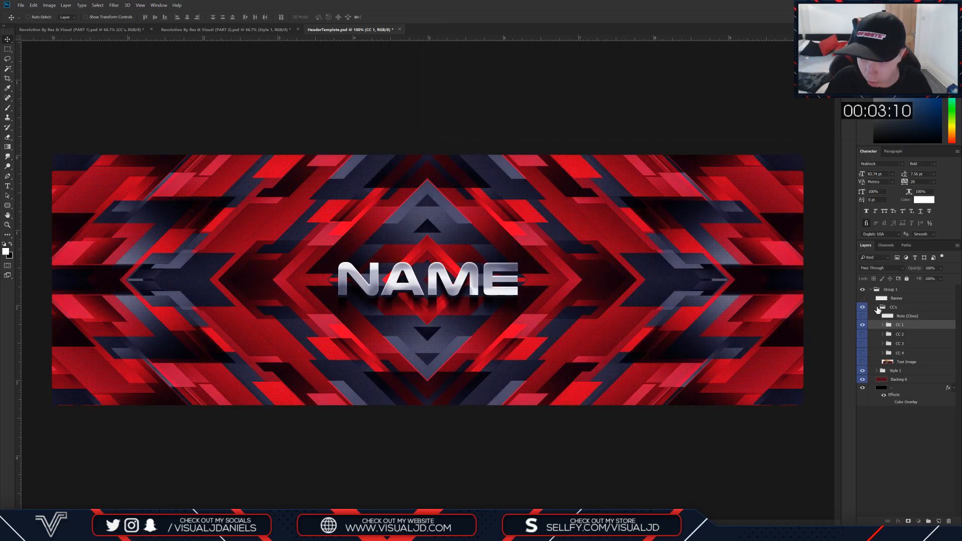
{"action": "left_click", "coordinate": [877, 307]}
Step: Collapse the CC's group in the PART 1 file, and collapse and hide the Layer Styles group in the PART 2 file
{"action": "left_click", "coordinate": [78, 30]}
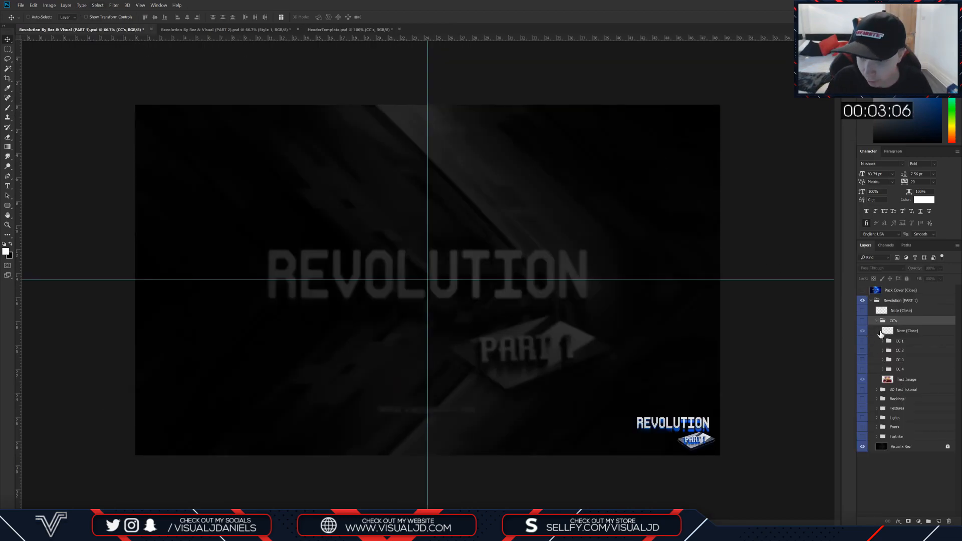
{"action": "left_click", "coordinate": [876, 322]}
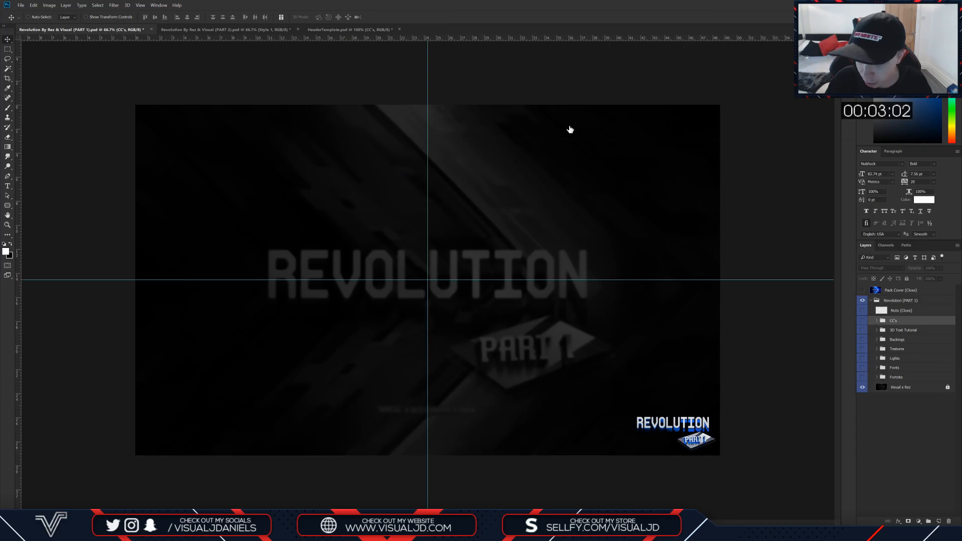
{"action": "left_click", "coordinate": [231, 29]}
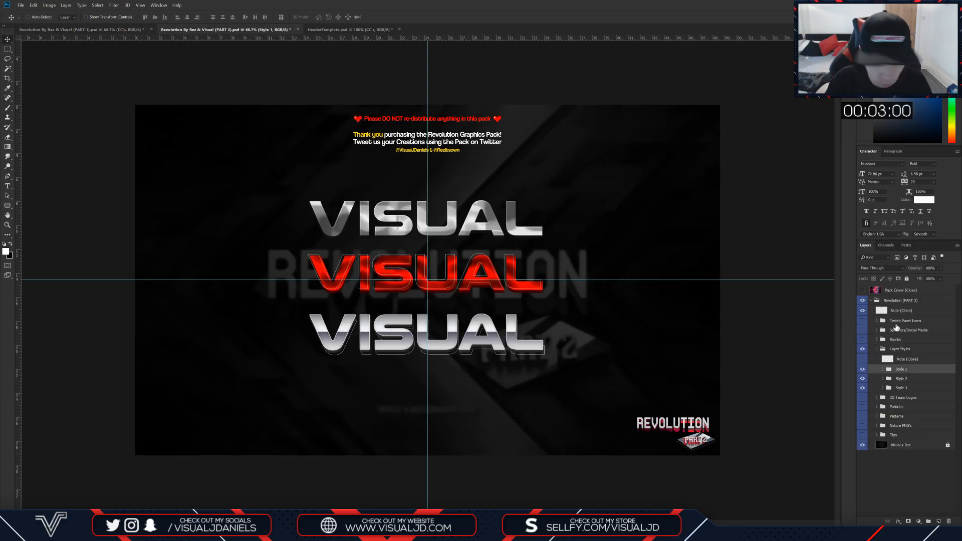
{"action": "left_click", "coordinate": [878, 349]}
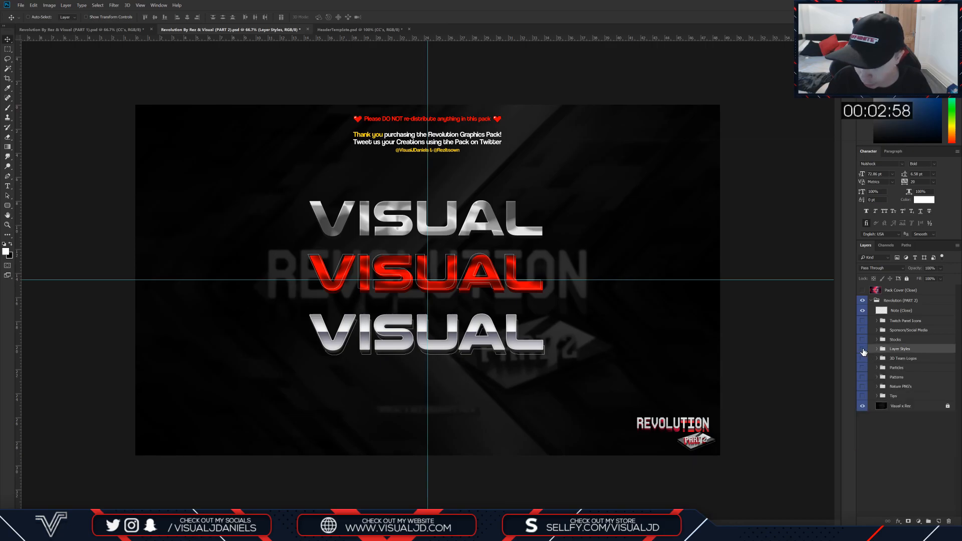
{"action": "left_click", "coordinate": [863, 349]}
Step: Show Particles 3 in the PART 2 file's Particles group and copy it into HeaderTemplate.psd above the CC's group
{"action": "left_click", "coordinate": [877, 367]}
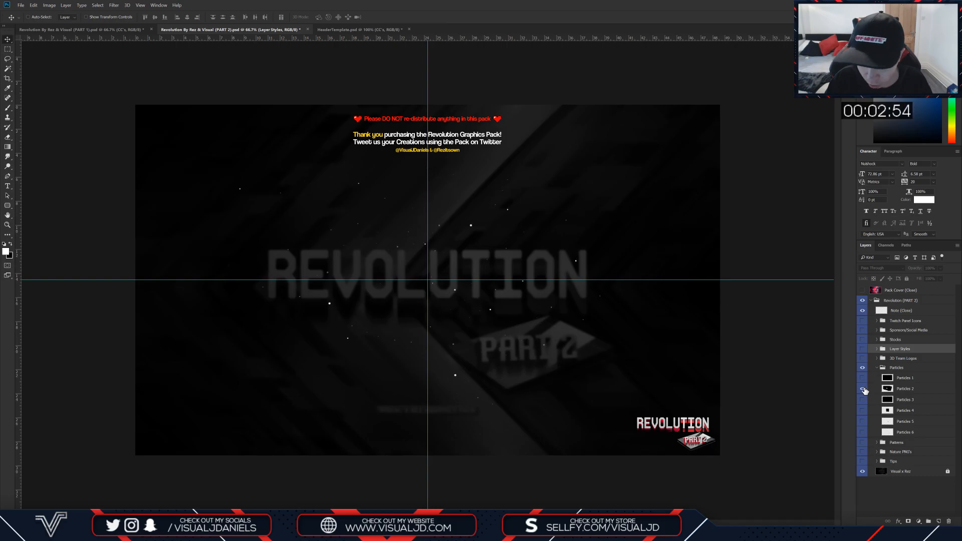
{"action": "left_click", "coordinate": [863, 399]}
{"action": "left_click", "coordinate": [899, 400]}
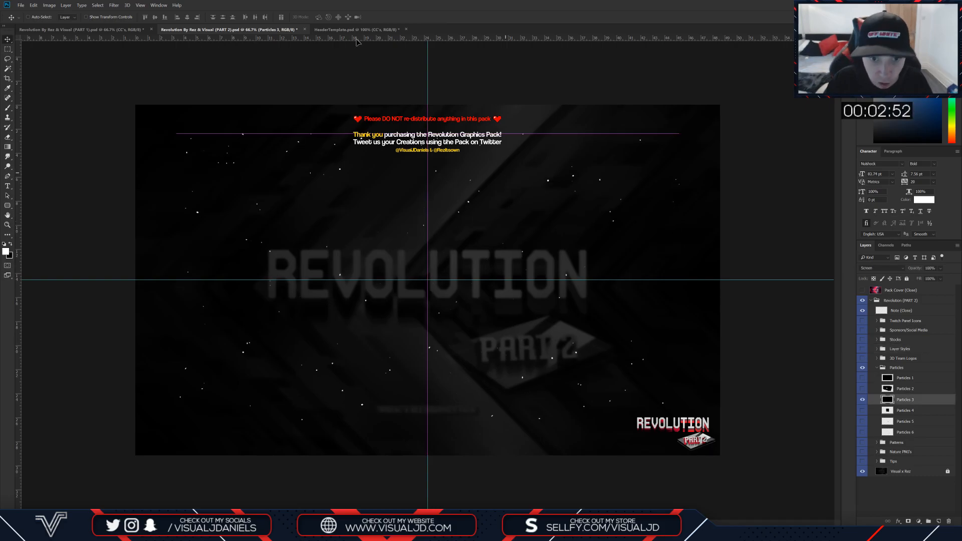
{"action": "left_click", "coordinate": [344, 29]}
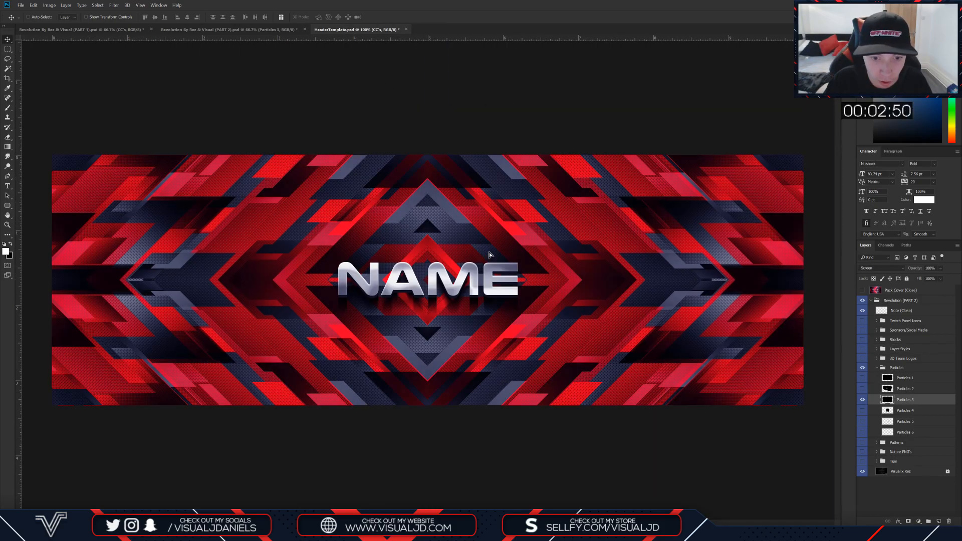
{"action": "left_click_drag", "start_coordinate": [491, 254], "coordinate": [492, 256]}
Step: Lower the Particles 3 layer's opacity to 27%
{"action": "key", "text": "ctrl+minus"}
{"action": "key", "text": "ctrl+minus"}
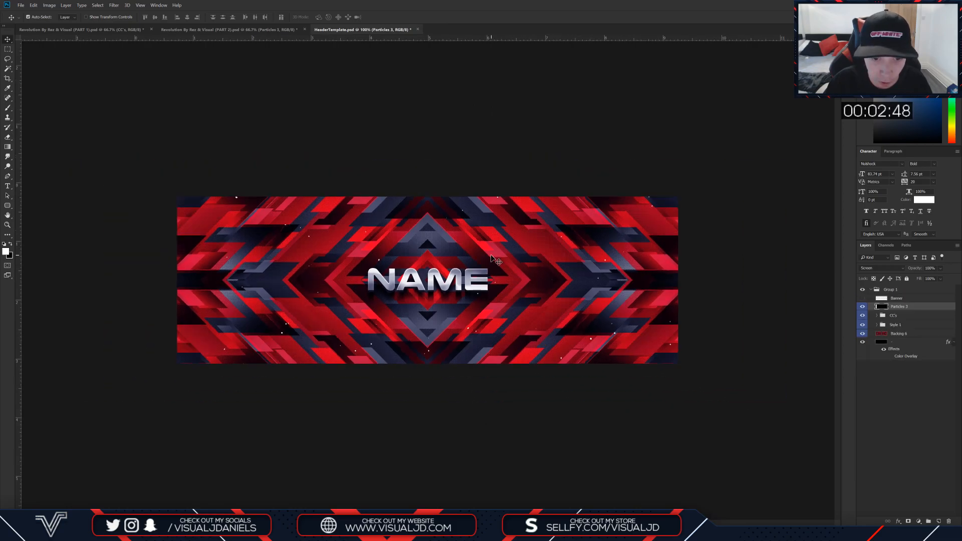
{"action": "left_click", "coordinate": [941, 268]}
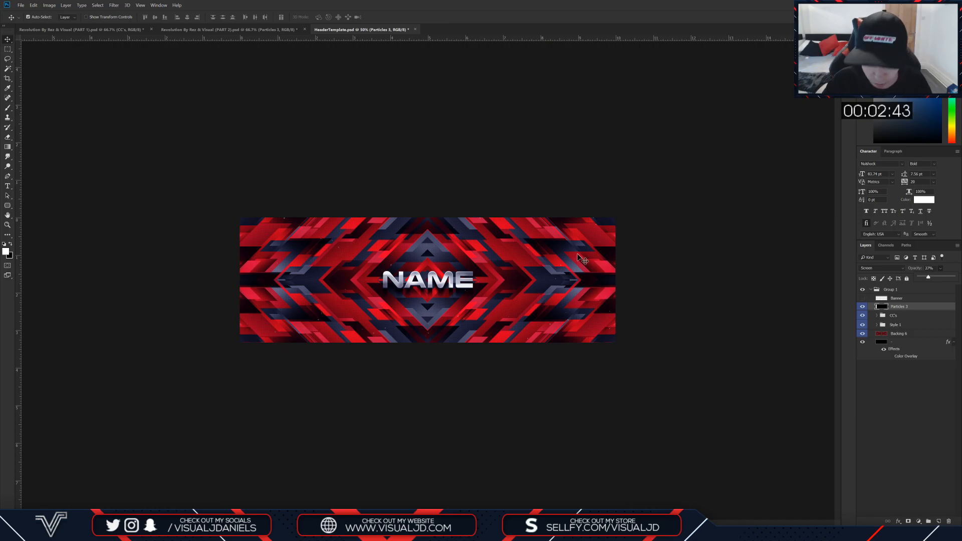
{"action": "key", "text": "ctrl+plus"}
{"action": "key", "text": "ctrl+plus"}
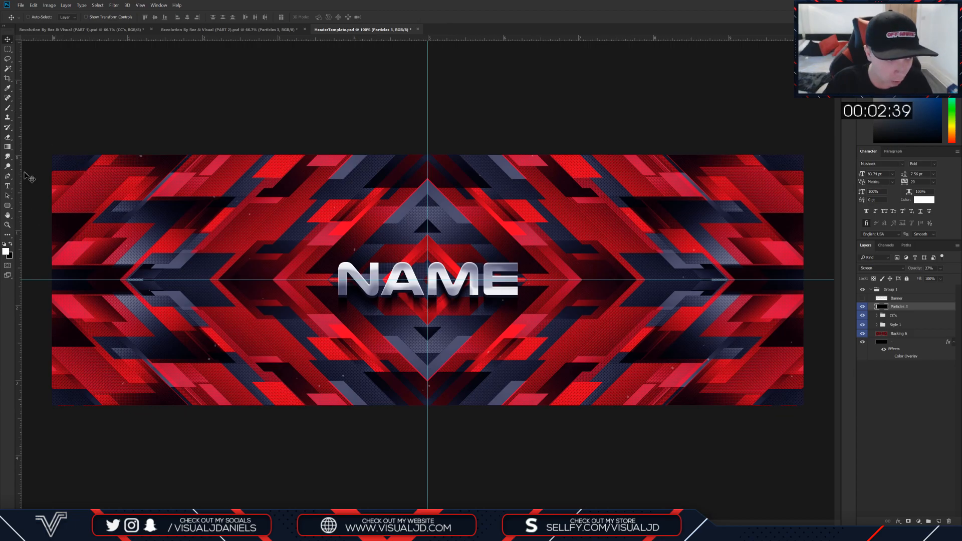
Step: Show Light 6 in the PART 1 file's Lights group and copy it into HeaderTemplate.psd above Particles 3
{"action": "left_click", "coordinate": [111, 30]}
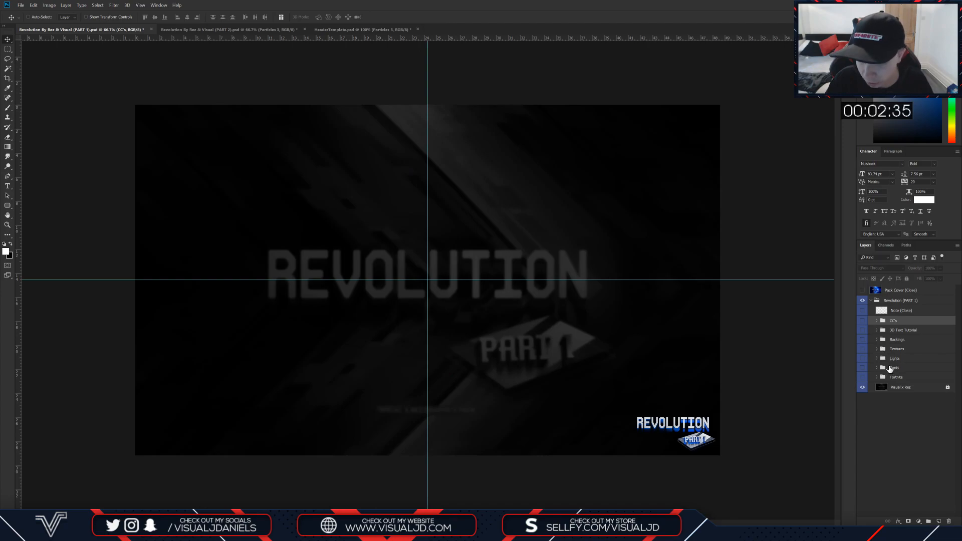
{"action": "left_click", "coordinate": [877, 359]}
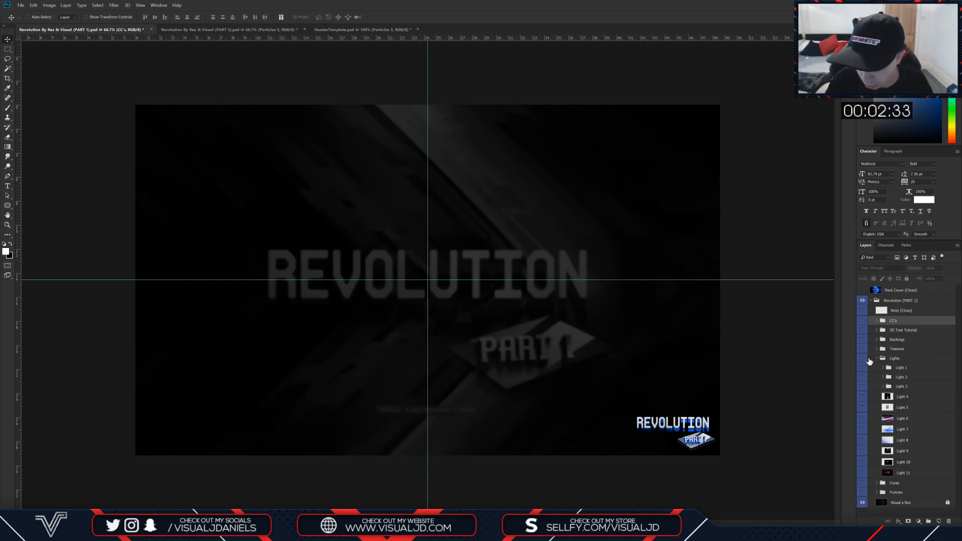
{"action": "left_click", "coordinate": [879, 361]}
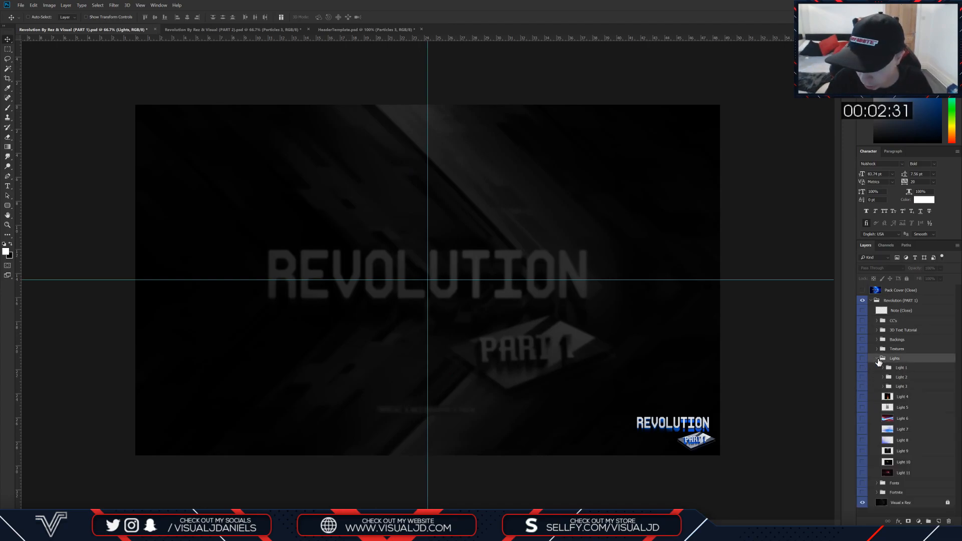
{"action": "left_click", "coordinate": [863, 359]}
{"action": "left_click", "coordinate": [862, 418]}
{"action": "left_click", "coordinate": [875, 420]}
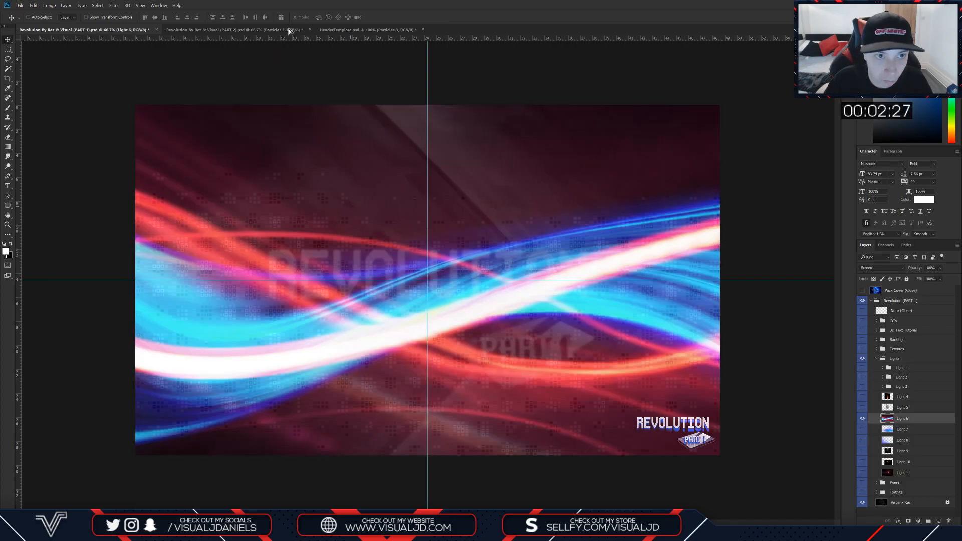
{"action": "left_click", "coordinate": [330, 29]}
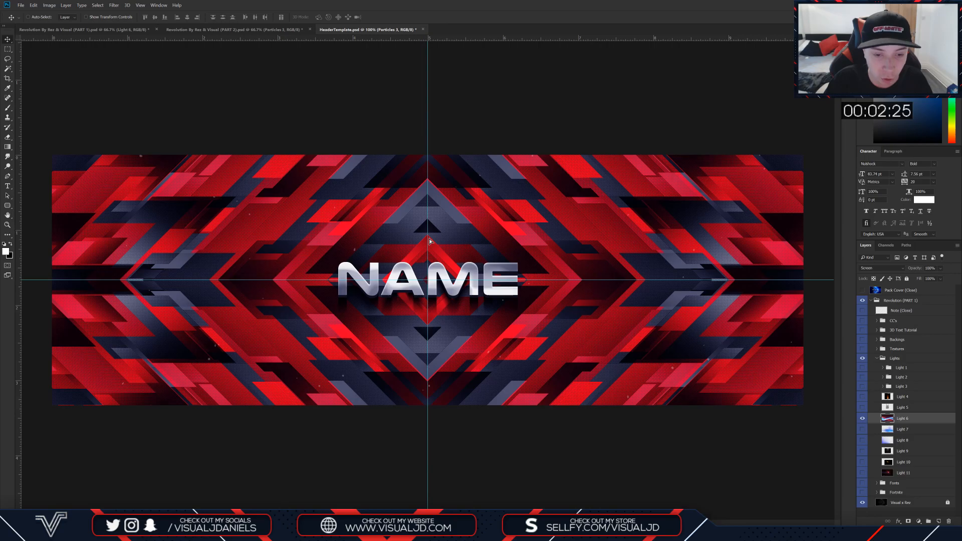
{"action": "left_click_drag", "start_coordinate": [474, 240], "coordinate": [573, 219]}
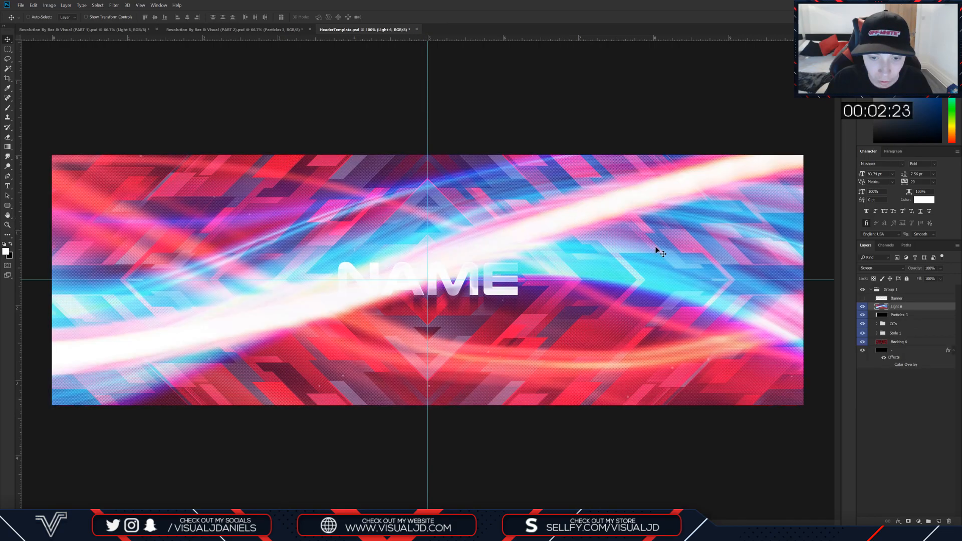
Step: Add a Gradient Map adjustment above Light 6 using the Foreground to Background gradient, and reverse it
{"action": "left_click", "coordinate": [919, 521]}
{"action": "left_click", "coordinate": [922, 510]}
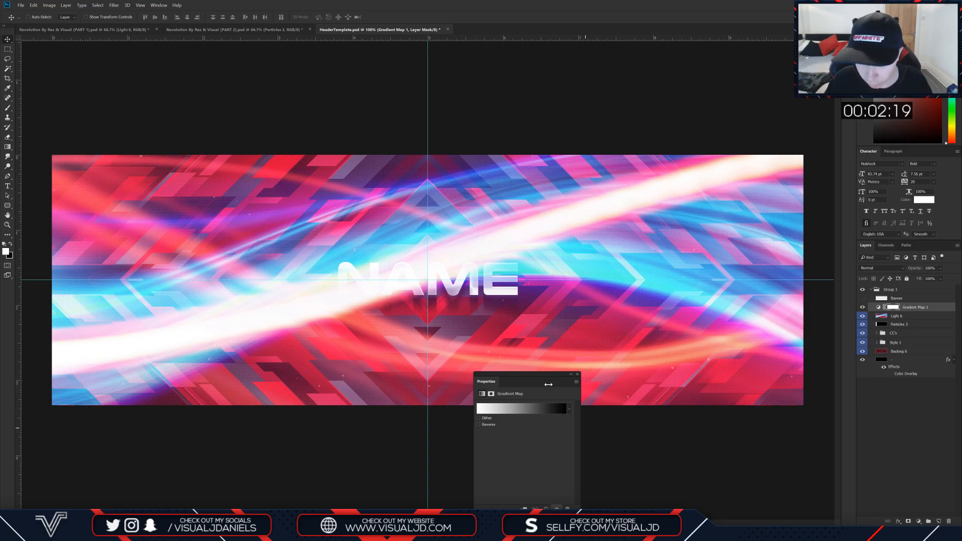
{"action": "left_click_drag", "start_coordinate": [546, 384], "coordinate": [739, 224]}
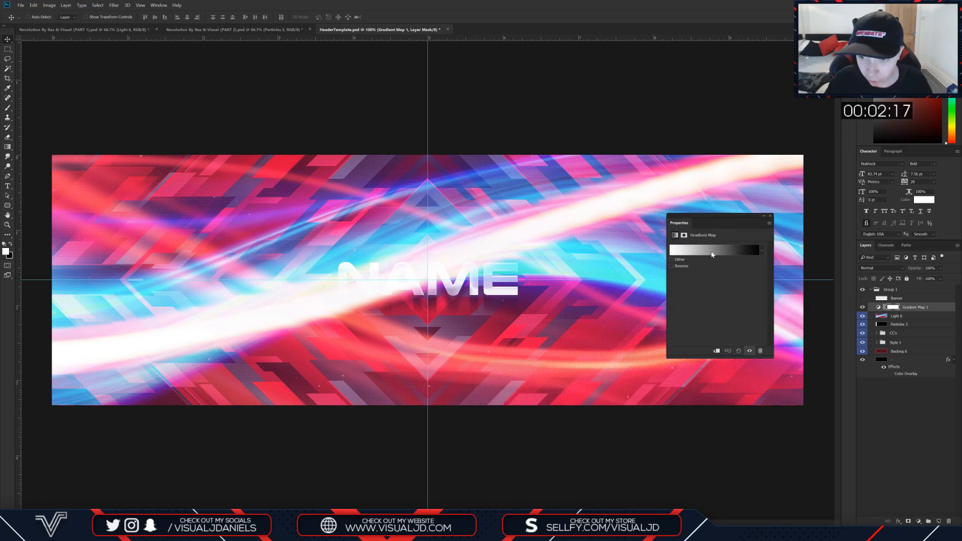
{"action": "left_click", "coordinate": [683, 250]}
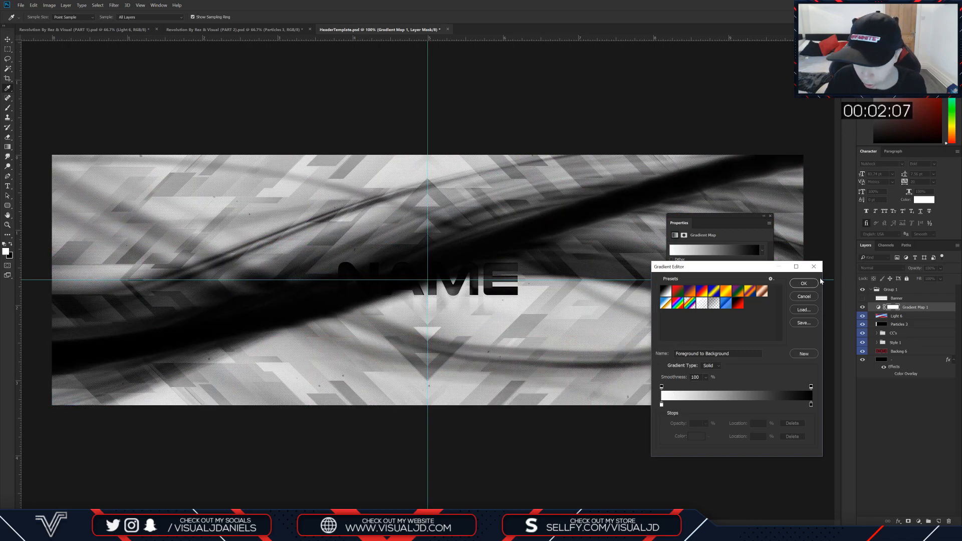
{"action": "left_click", "coordinate": [804, 283]}
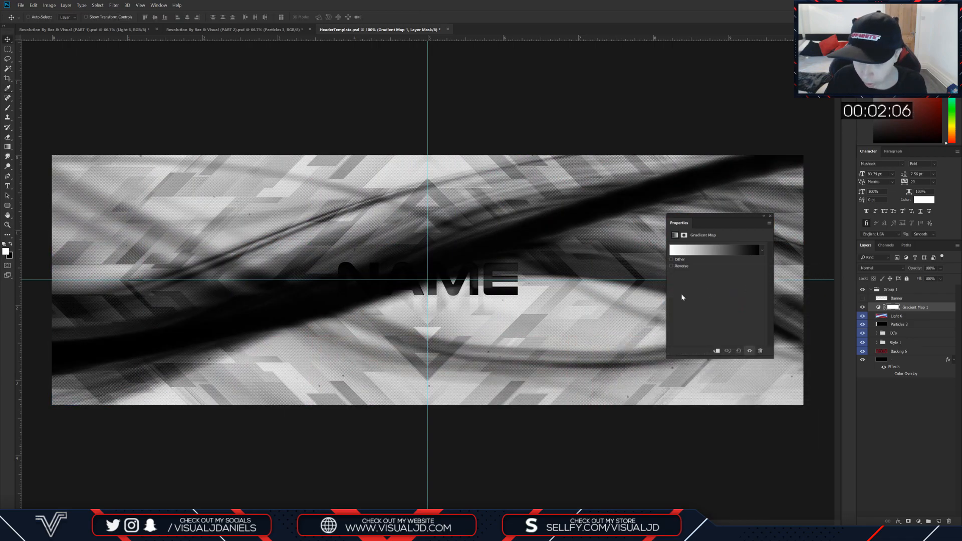
{"action": "left_click", "coordinate": [694, 253]}
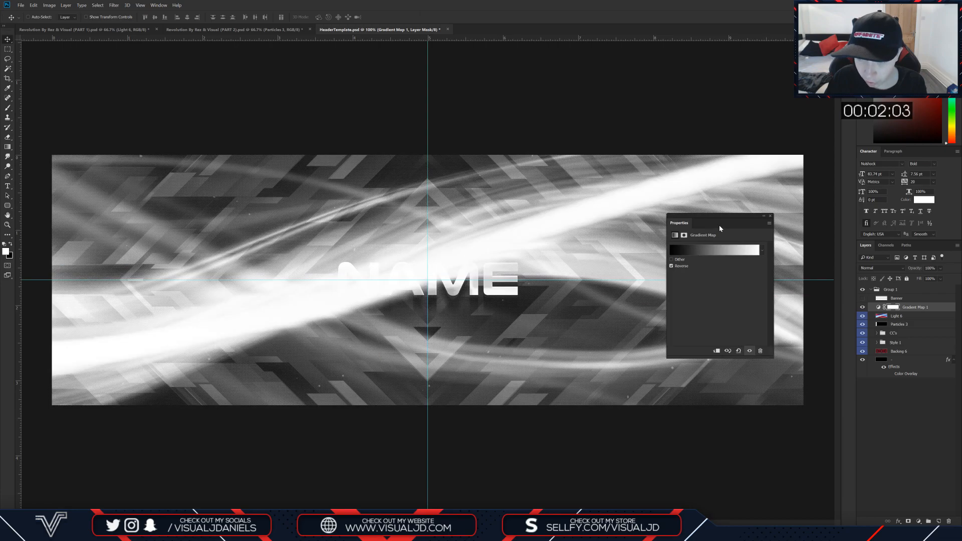
Step: Change the gradient map's white colour stop to red ff0000, apply the gradient, and close its properties
{"action": "left_click_drag", "start_coordinate": [717, 226], "coordinate": [662, 212]}
{"action": "left_click", "coordinate": [660, 237]}
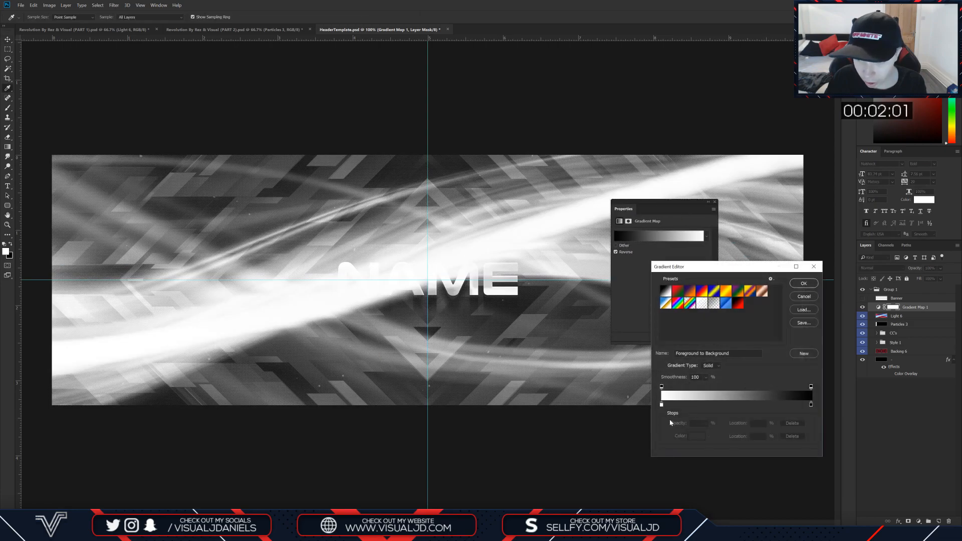
{"action": "double_click", "coordinate": [662, 405]}
{"action": "type", "text": "ff0000"}
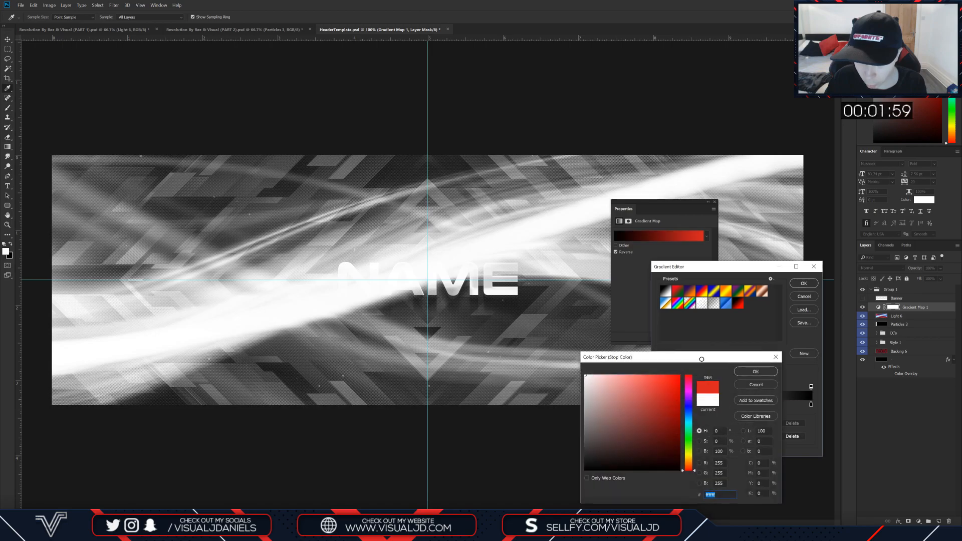
{"action": "left_click", "coordinate": [756, 372]}
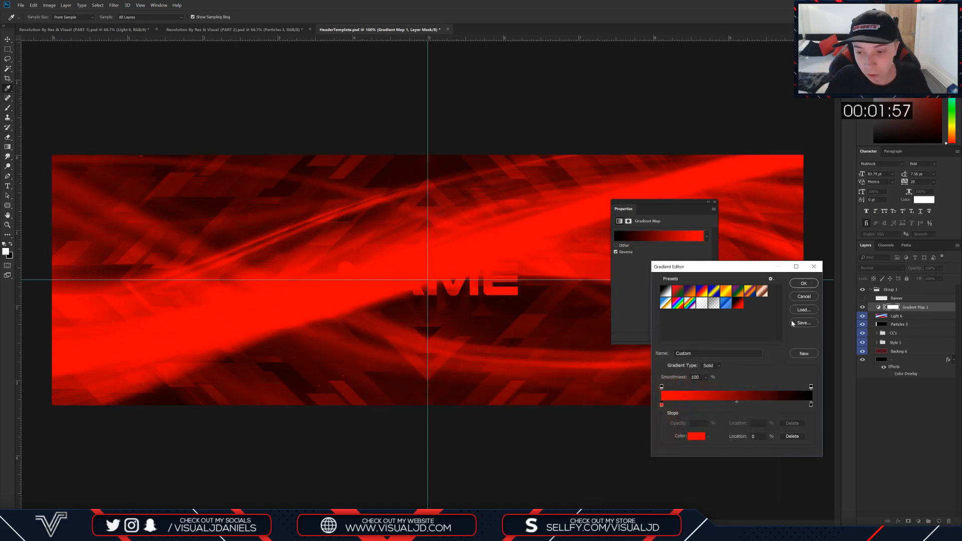
{"action": "left_click", "coordinate": [805, 283]}
{"action": "left_click", "coordinate": [715, 203]}
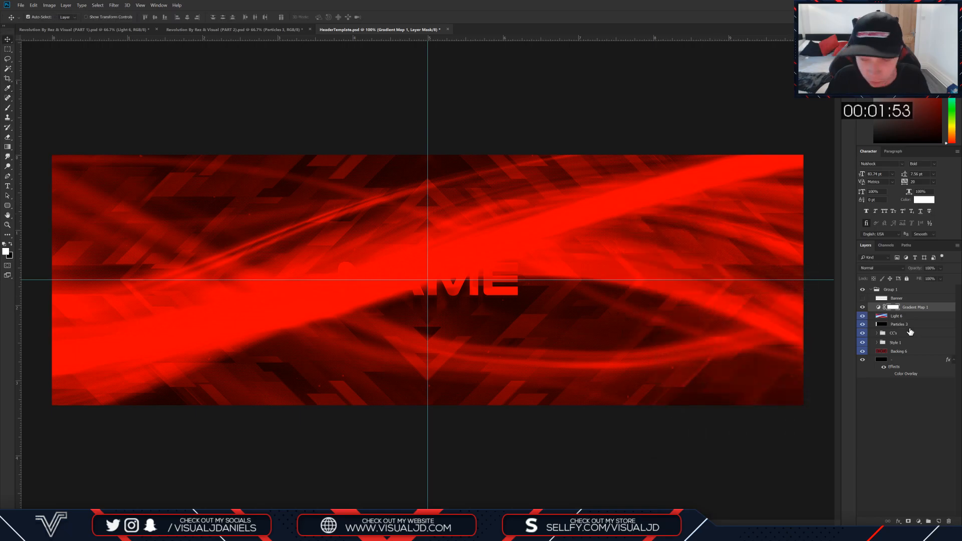
Step: Merge the Gradient Map down into Light 6 and set the merged layer's blend mode to Screen
{"action": "key", "text": "ctrl+e"}
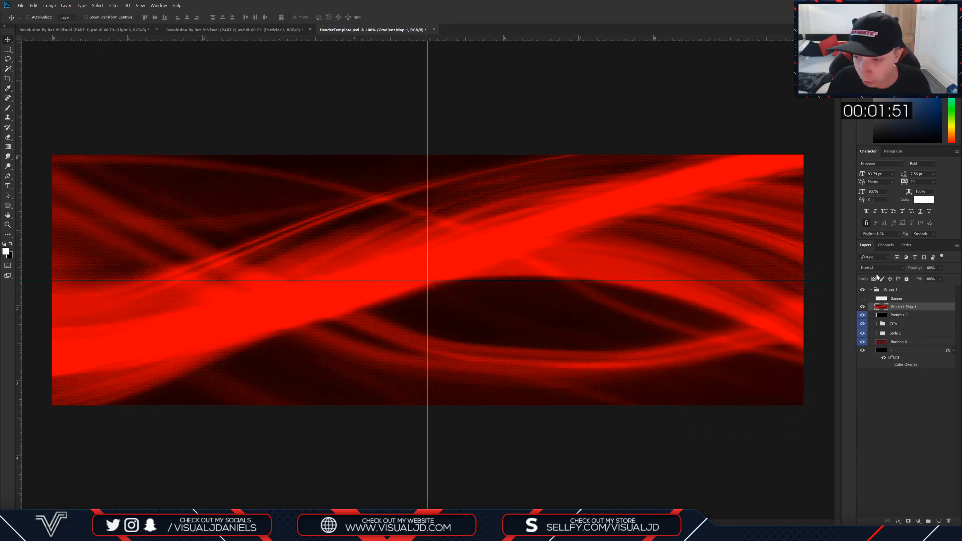
{"action": "left_click", "coordinate": [877, 266]}
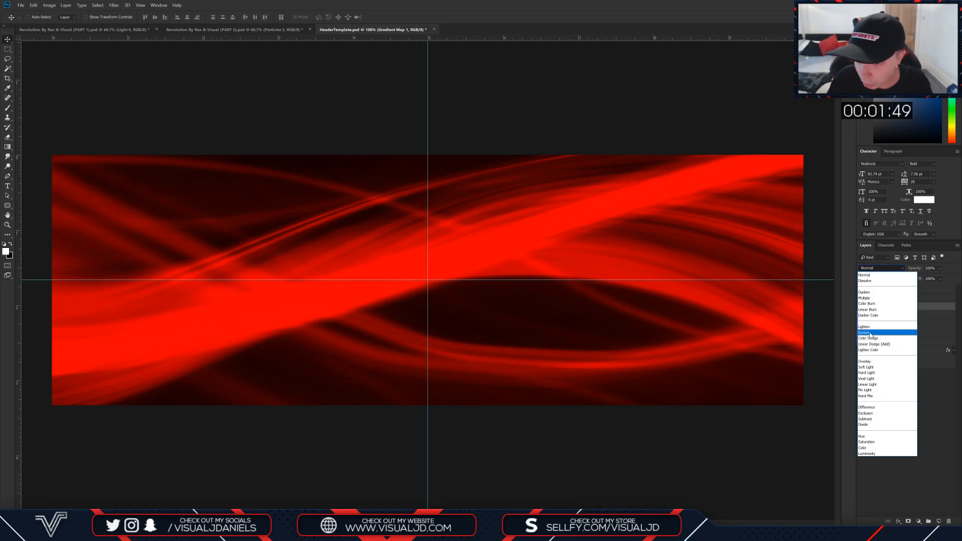
{"action": "left_click", "coordinate": [870, 335]}
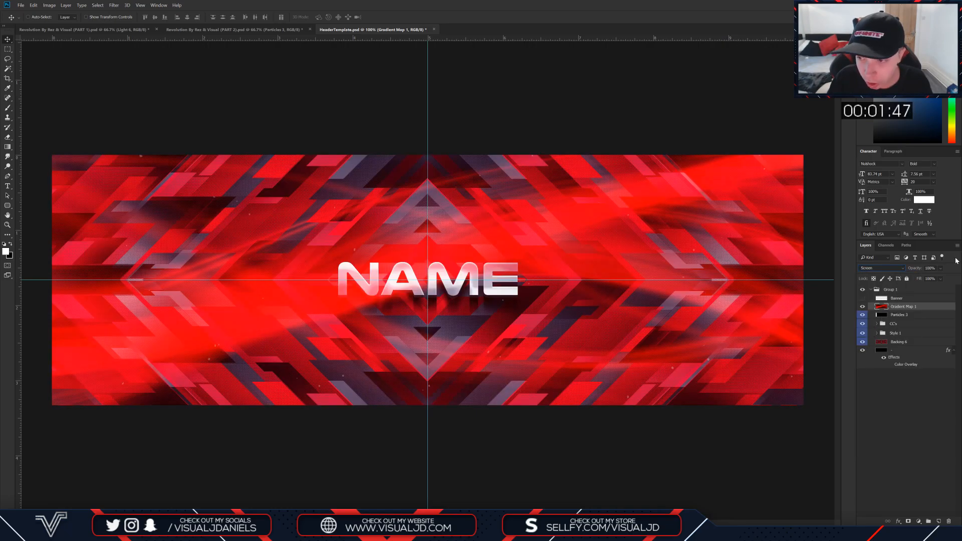
Step: Change the merged red light layer's blend mode to Soft Light
{"action": "key", "text": "ctrl+minus"}
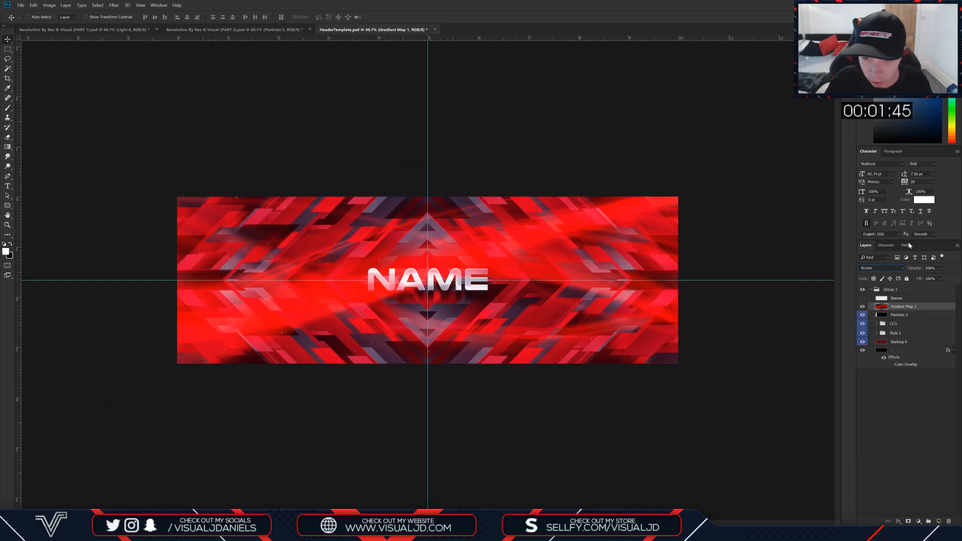
{"action": "left_click", "coordinate": [871, 268]}
{"action": "left_click", "coordinate": [872, 370]}
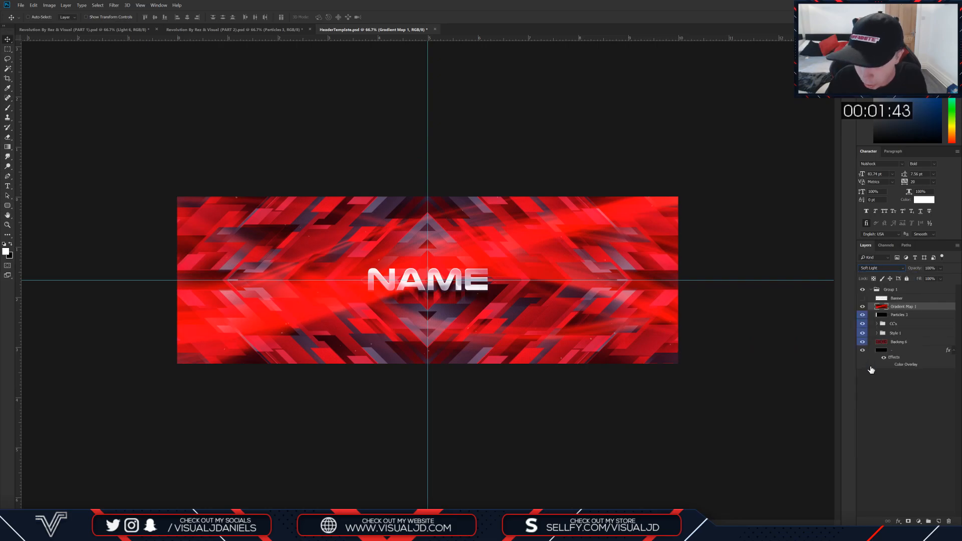
Step: Move the Soft Light red light layer below the Style 1 group, directly above the backing layer, and lower its opacity to 63%
{"action": "left_click_drag", "start_coordinate": [899, 309], "coordinate": [901, 325]}
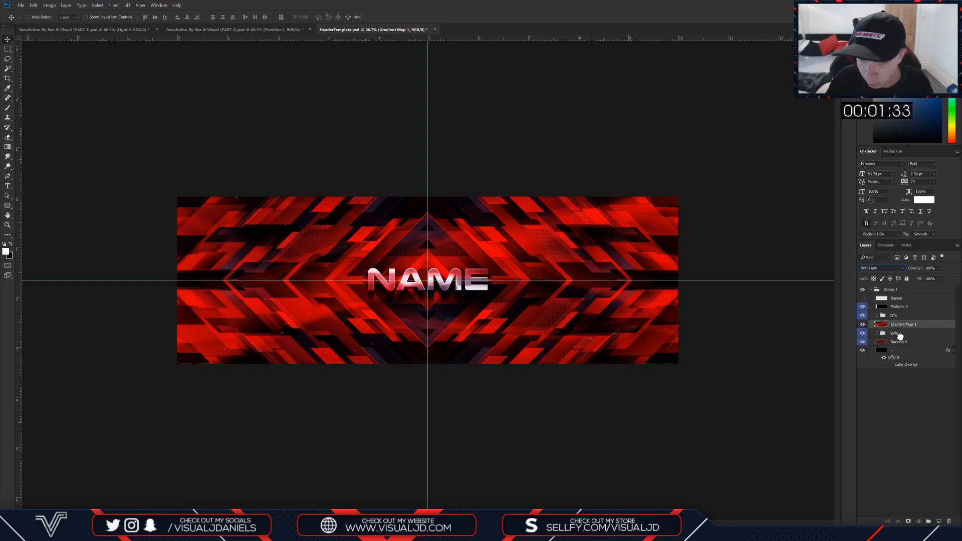
{"action": "left_click_drag", "start_coordinate": [900, 335], "coordinate": [900, 338]}
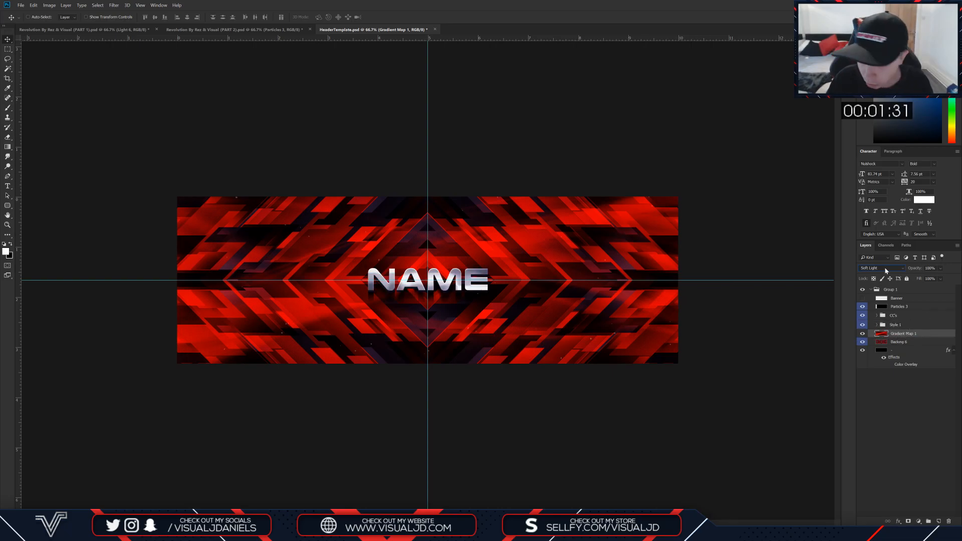
{"action": "left_click", "coordinate": [941, 268]}
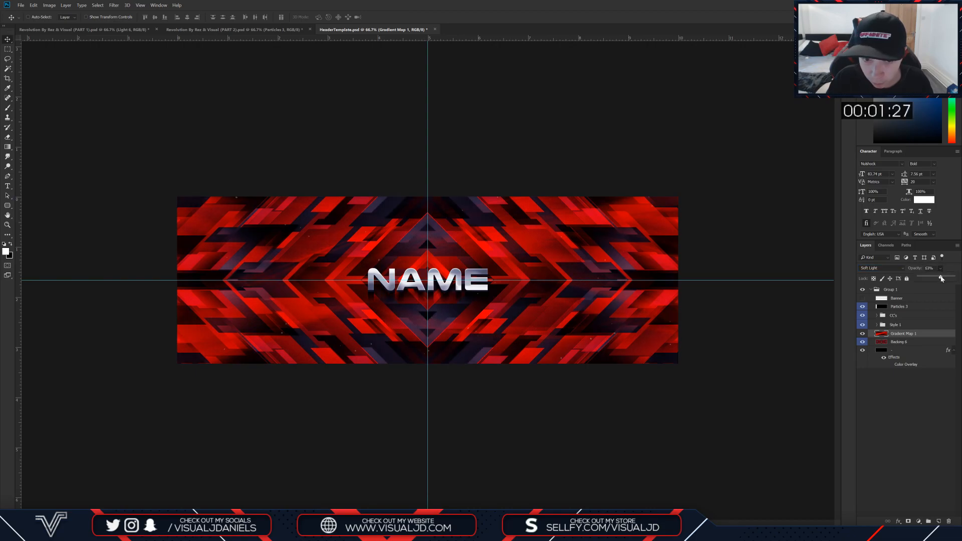
{"action": "left_click", "coordinate": [872, 290]}
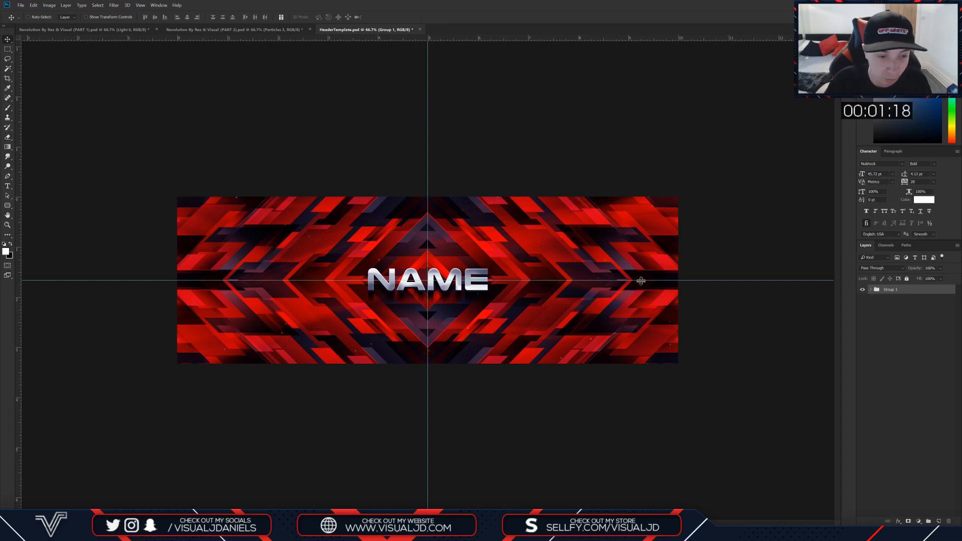
{"action": "left_click", "coordinate": [871, 290]}
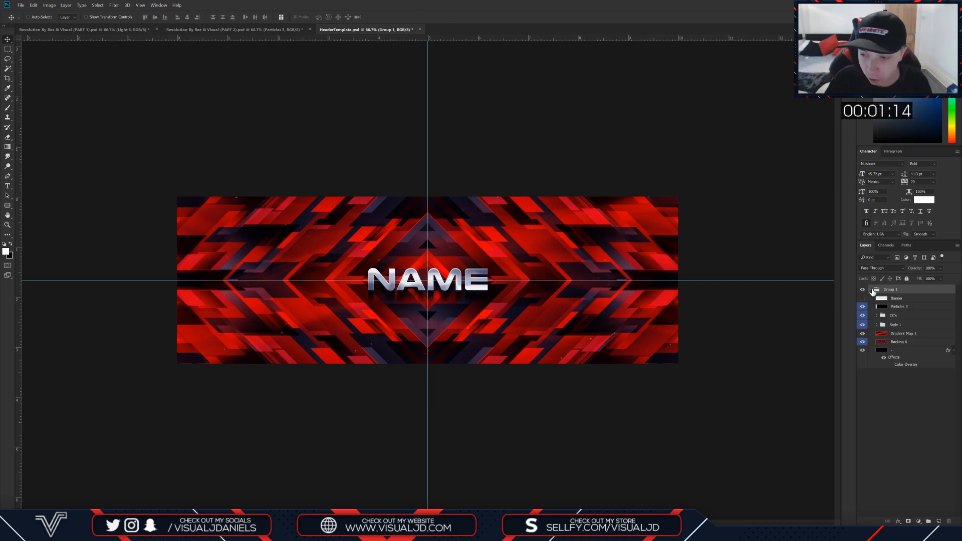
{"action": "left_click", "coordinate": [872, 290]}
{"action": "left_click", "coordinate": [873, 290]}
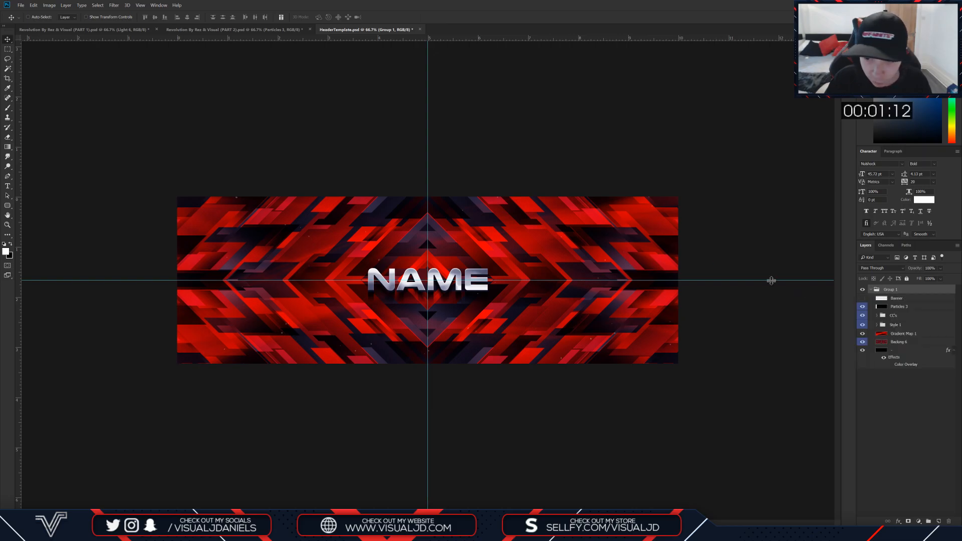
Step: Add white "/YOURSOCIAL" text on the horizontal guide to the left of NAME, with the font size reduced to 6.74 pt
{"action": "left_click", "coordinate": [8, 187]}
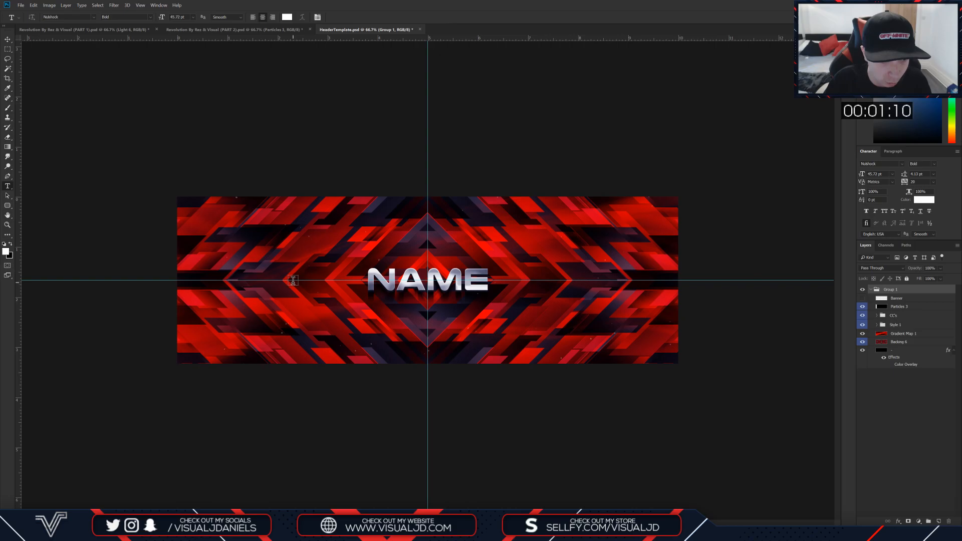
{"action": "left_click", "coordinate": [293, 283]}
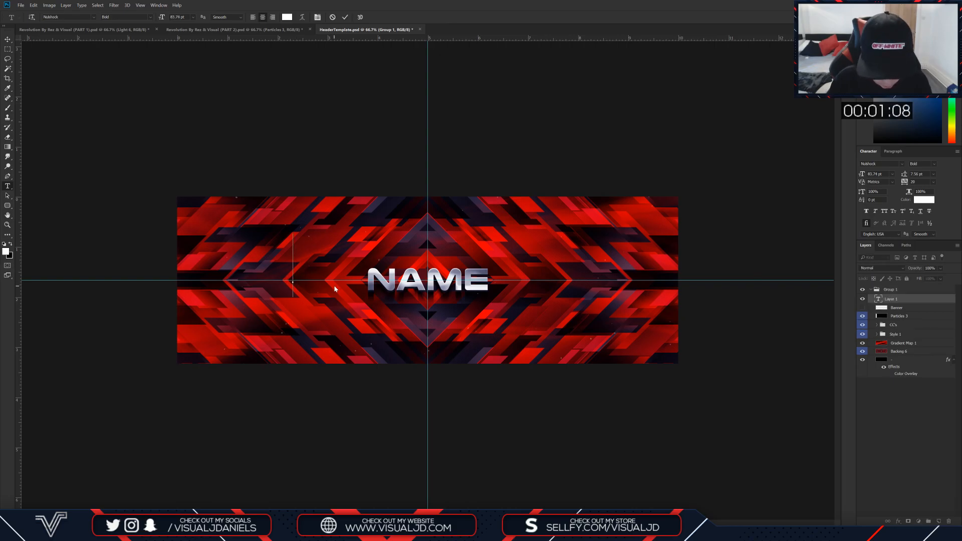
{"action": "type", "text": "/Y"}
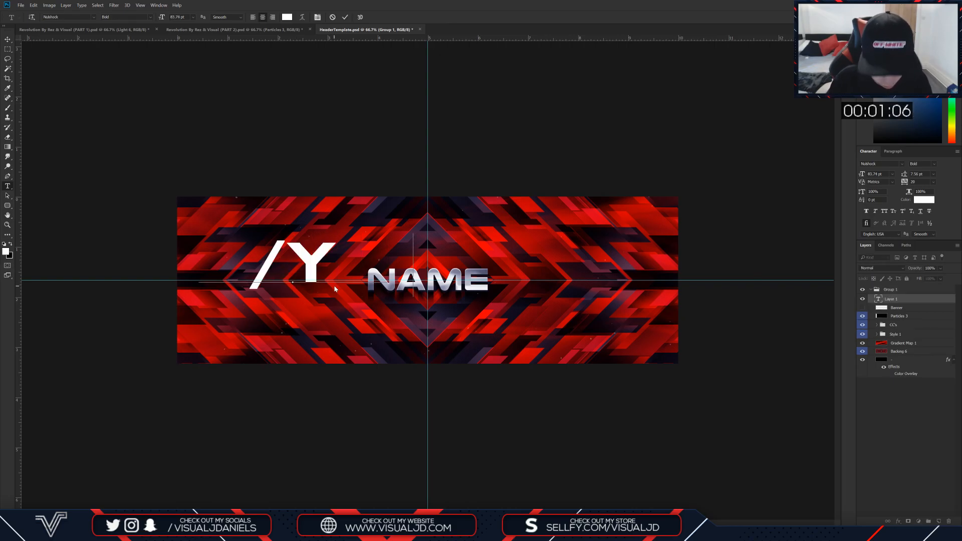
{"action": "type", "text": "OURSOCIAL"}
{"action": "key", "text": "ctrl+a"}
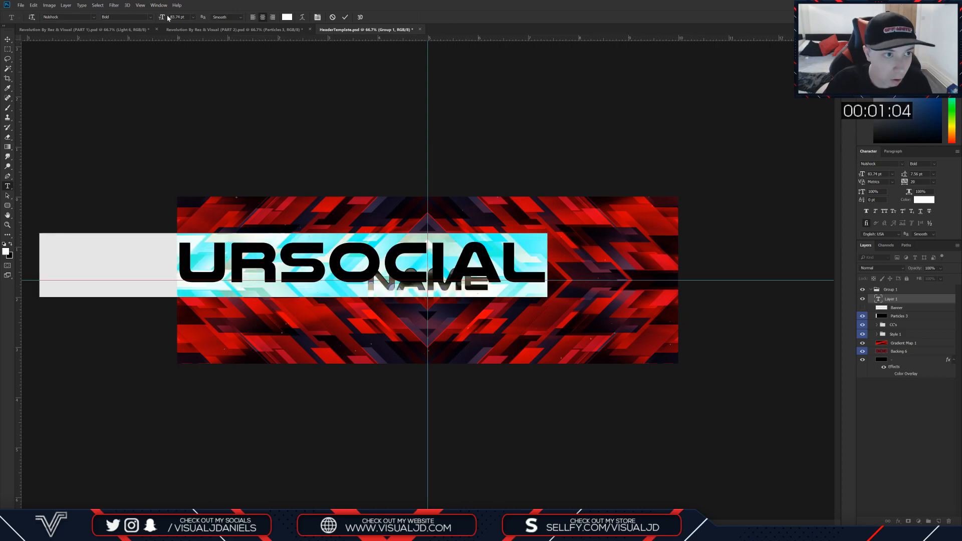
{"action": "left_click_drag", "start_coordinate": [161, 19], "coordinate": [133, 34]}
{"action": "left_click", "coordinate": [8, 40]}
Step: Scale the "/YOURSOCIAL" text down slightly with Free Transform and apply the transformation
{"action": "key", "text": "ctrl+t"}
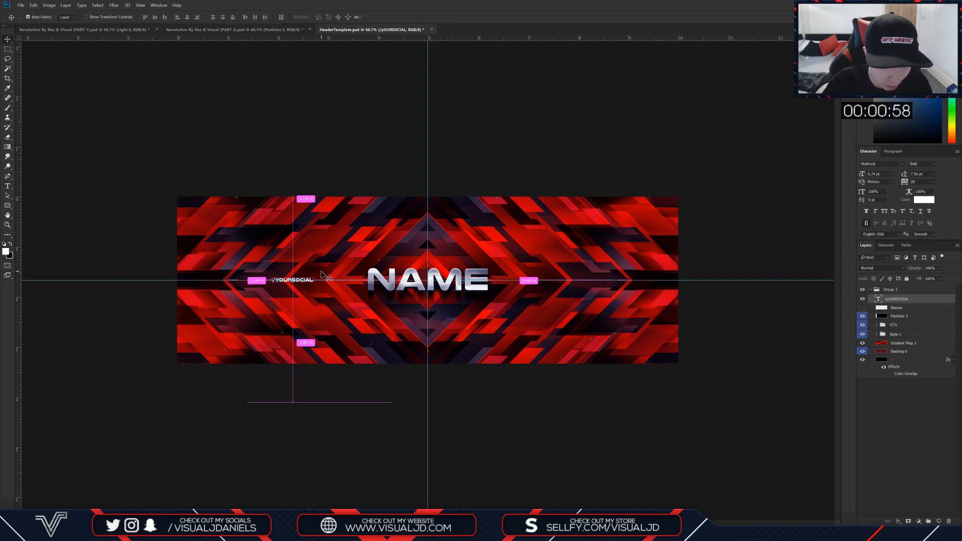
{"action": "key", "text": "ctrl+plus"}
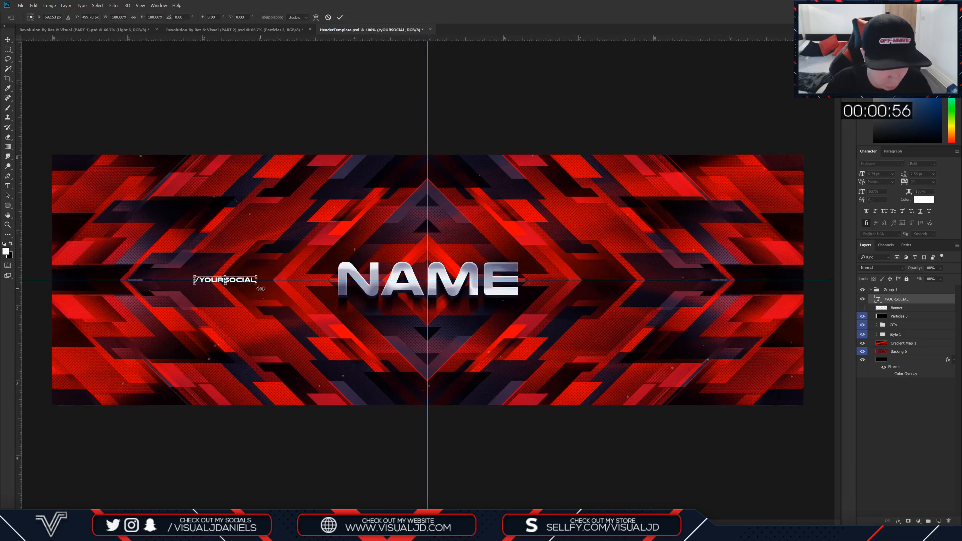
{"action": "left_click_drag", "start_coordinate": [256, 284], "coordinate": [247, 284]}
{"action": "key", "text": "Return"}
Step: Place a duplicate of the "/YOURSOCIAL" text on the other side of NAME, near the horizontal guide
{"action": "left_click", "coordinate": [251, 290]}
{"action": "left_click_drag", "start_coordinate": [250, 289], "coordinate": [646, 270]}
{"action": "key", "text": "ctrl+semicolon"}
Step: Collapse Group 1, duplicate it, merge the copy into a single layer, and duplicate the merged layer
{"action": "left_click", "coordinate": [872, 289]}
{"action": "key", "text": "ctrl+j"}
{"action": "key", "text": "ctrl+e"}
{"action": "key", "text": "ctrl+j"}
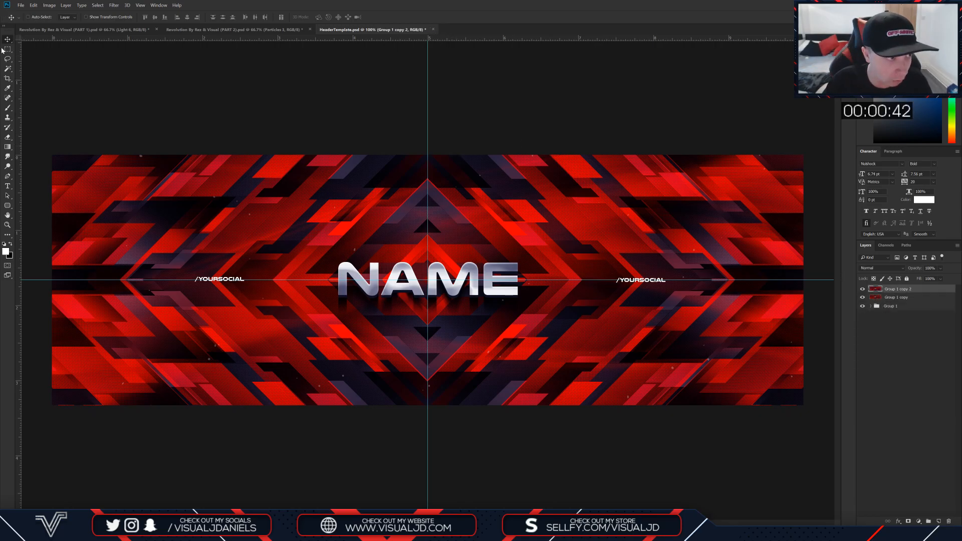
Step: Select the whole canvas, cut the top merged copy onto a new layer, and duplicate that new layer
{"action": "left_click", "coordinate": [2, 50]}
{"action": "key", "text": "ctrl+a"}
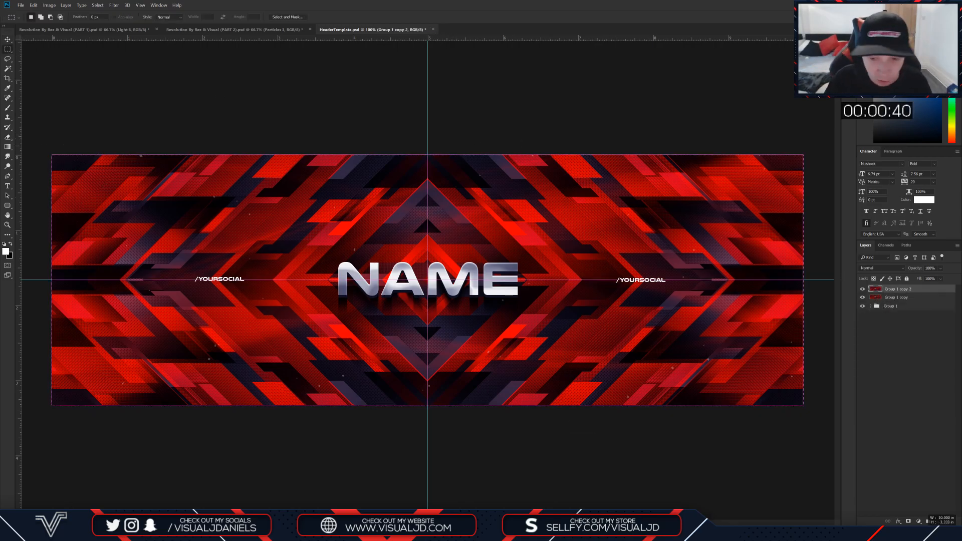
{"action": "right_click", "coordinate": [330, 316]}
{"action": "left_click", "coordinate": [353, 377]}
{"action": "key", "text": "ctrl+j"}
Step: Apply the Magic Bullet PhotoLooks filter to Layer 1 copy with the current look, and hide the guides
{"action": "left_click", "coordinate": [113, 5]}
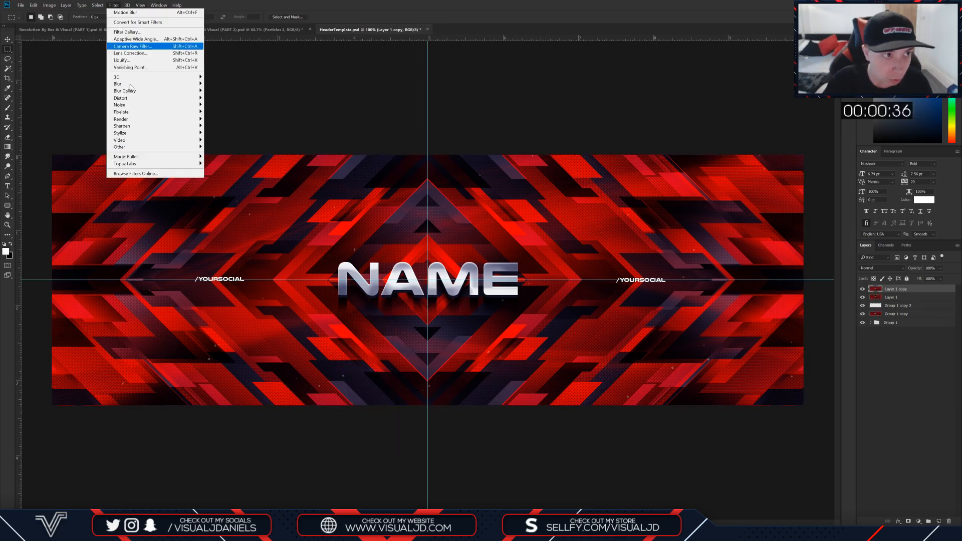
{"action": "mouse_move", "coordinate": [150, 157]}
{"action": "left_click", "coordinate": [229, 157]}
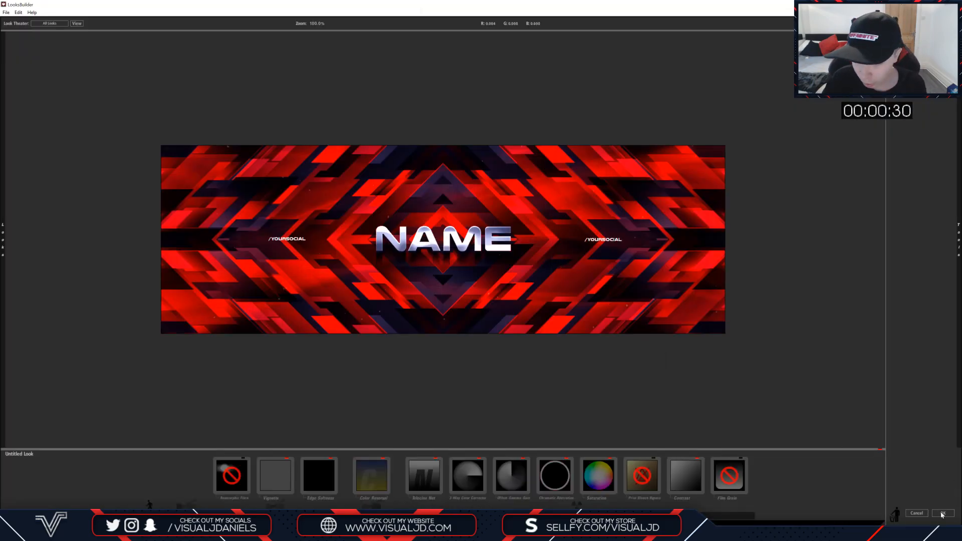
{"action": "left_click", "coordinate": [943, 513]}
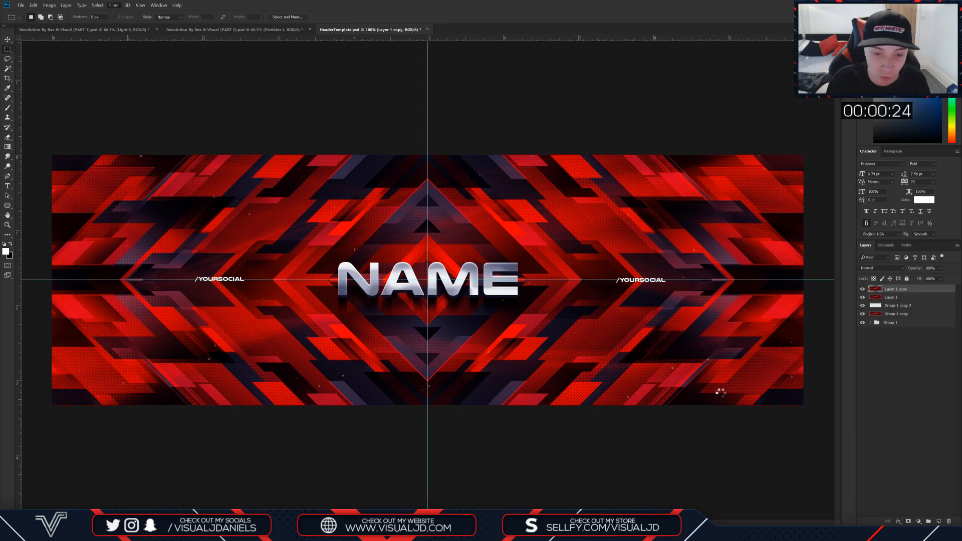
{"action": "key", "text": "ctrl+h"}
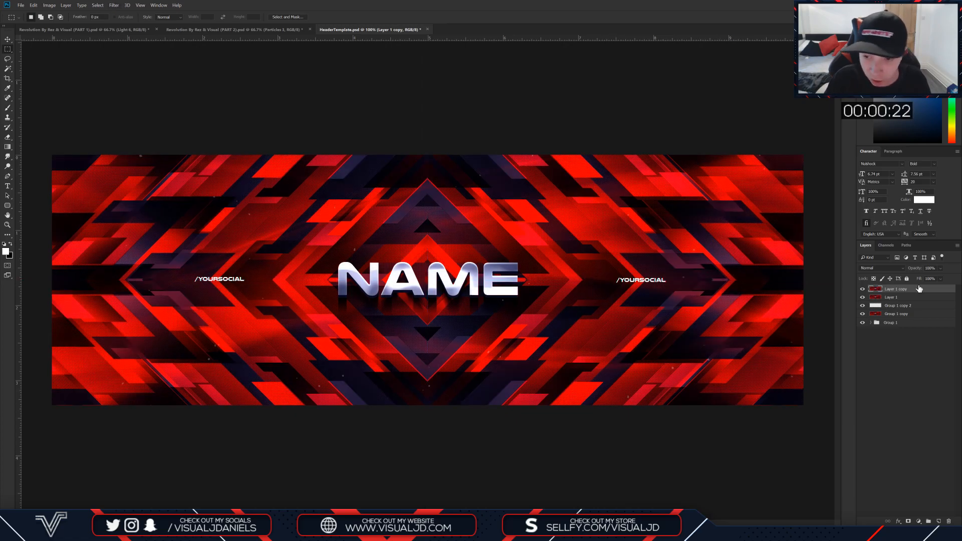
Step: Merge Layer 1 copy with Layer 1 and duplicate the merged layer
{"action": "left_click", "coordinate": [905, 299], "text": "shift"}
{"action": "key", "text": "ctrl+e"}
{"action": "key", "text": "ctrl+j"}
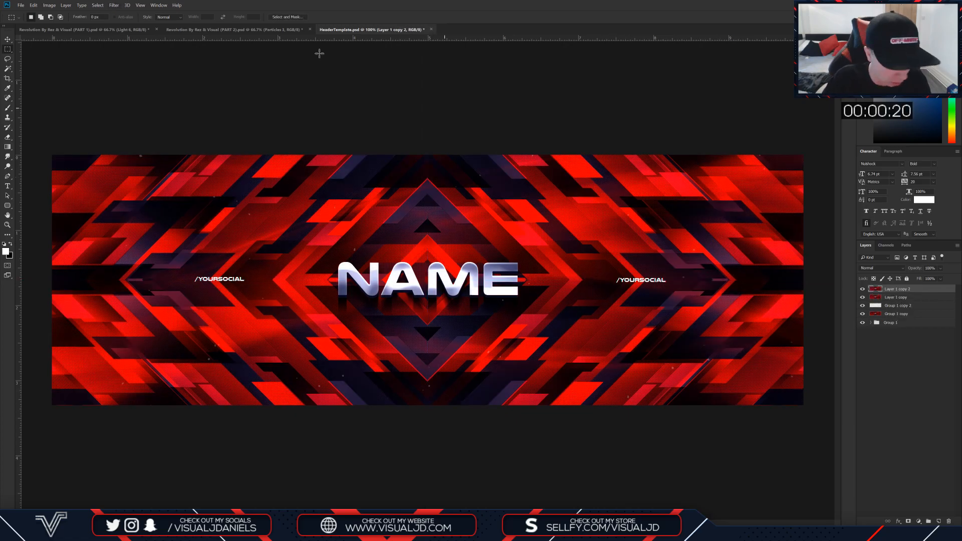
Step: Apply the Sharpen filter to Layer 1 copy 2
{"action": "left_click", "coordinate": [113, 5]}
{"action": "mouse_move", "coordinate": [134, 128]}
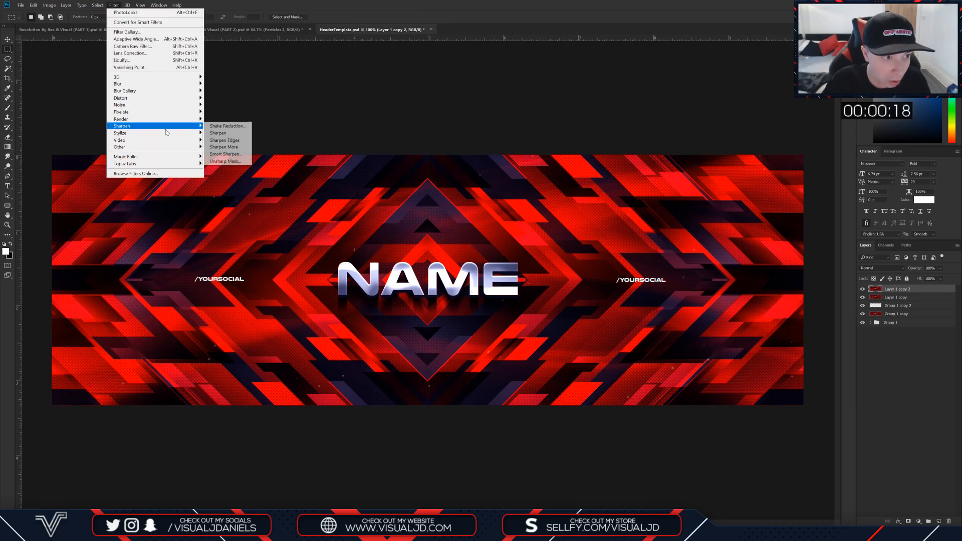
{"action": "left_click", "coordinate": [227, 133]}
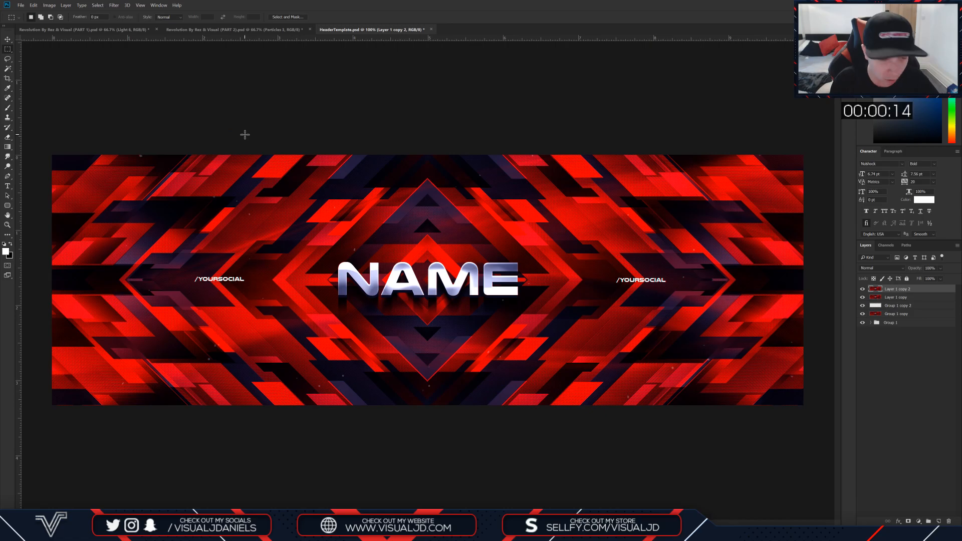
Step: Select the sharpened Layer 1 copy 2 together with Layer 1 copy
{"action": "left_click", "coordinate": [905, 299], "text": "shift"}
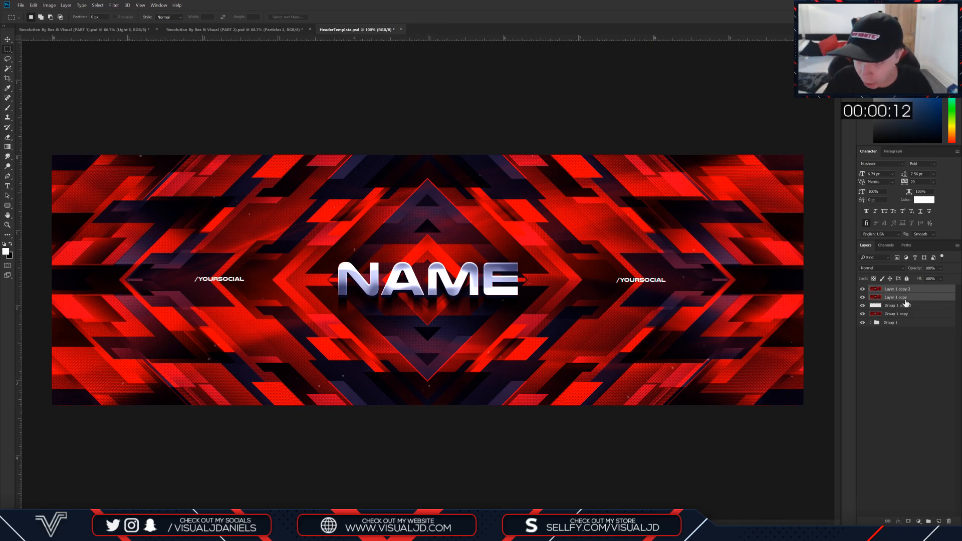